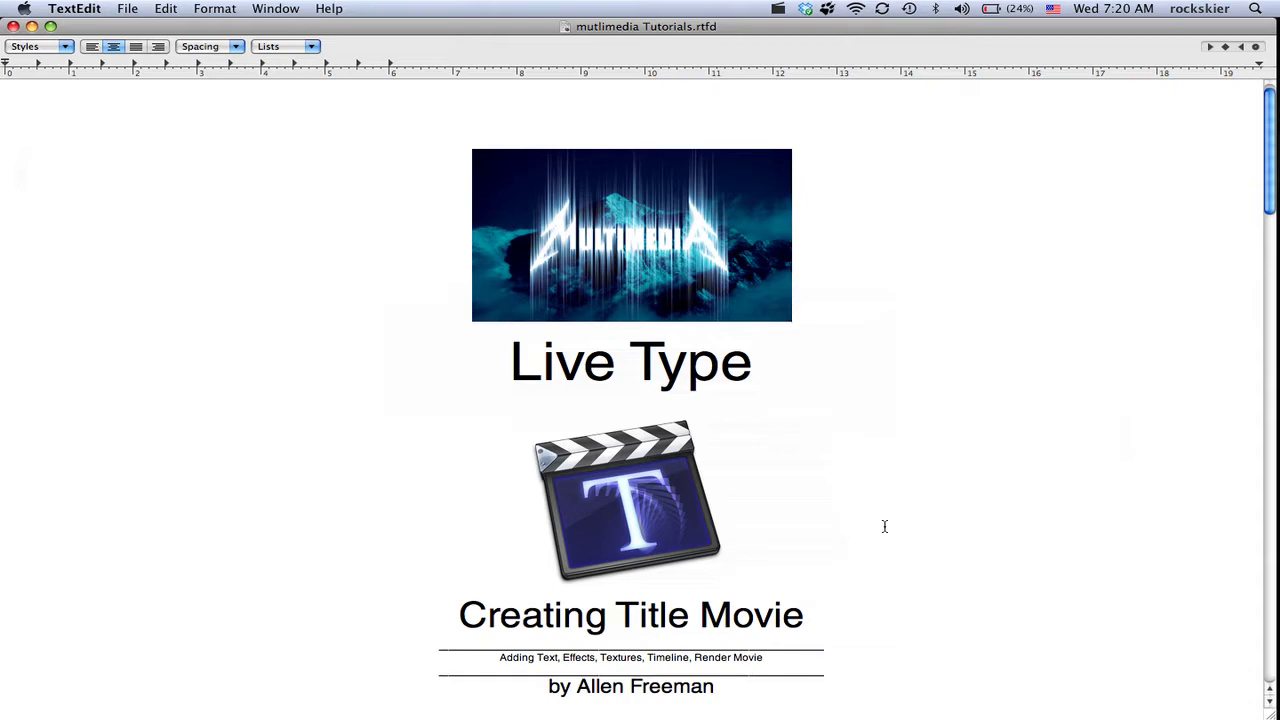
- Switch from the TextEdit title page to LiveType with Cmd+Tab
{"action": "key", "text": "super+Tab"}
{"action": "key", "text": "super+Tab"}
{"action": "key", "text": "super+Tab"}
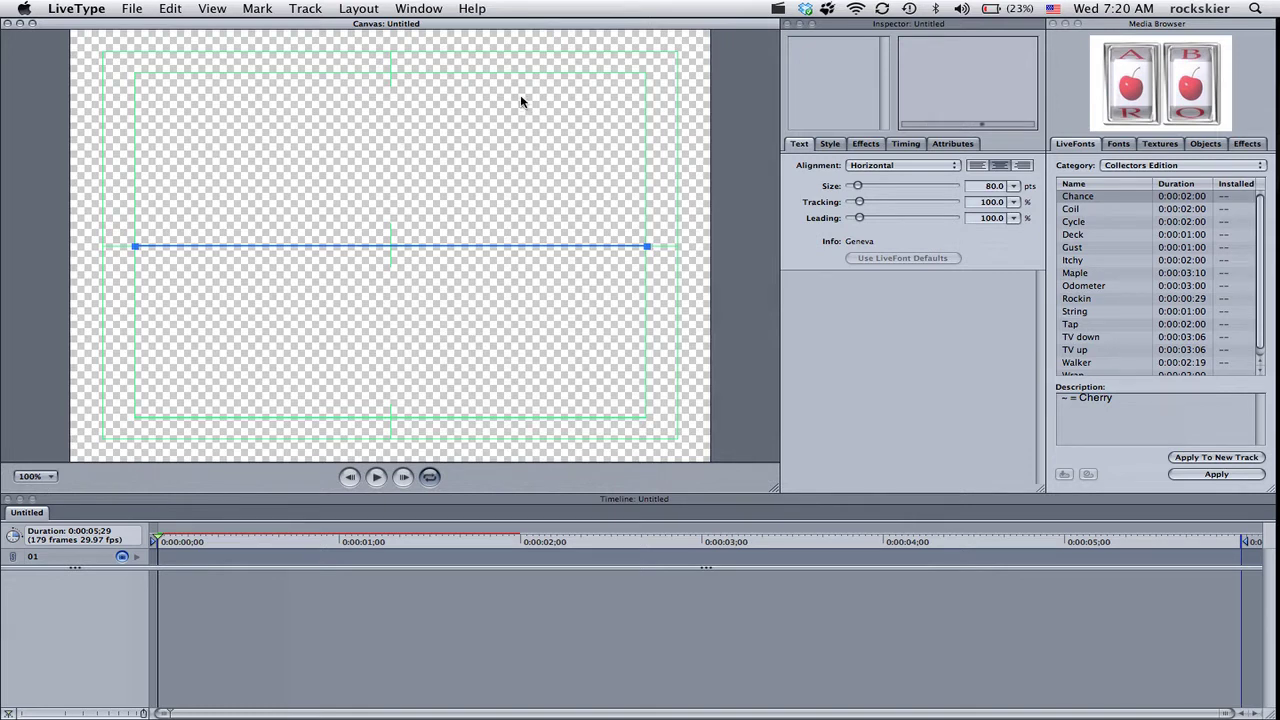
- Enter 'Freeman' in the Inspector's text box and select the whole word
{"action": "left_click", "coordinate": [813, 56]}
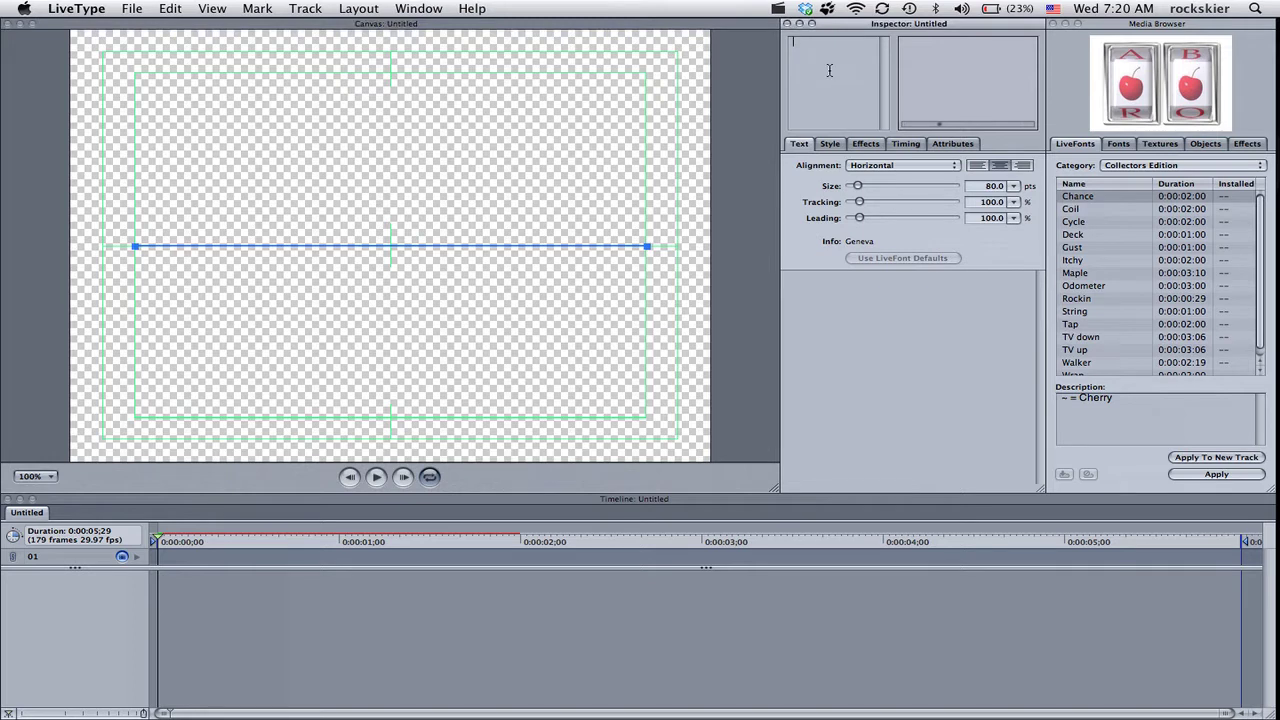
{"action": "type", "text": "Freeman"}
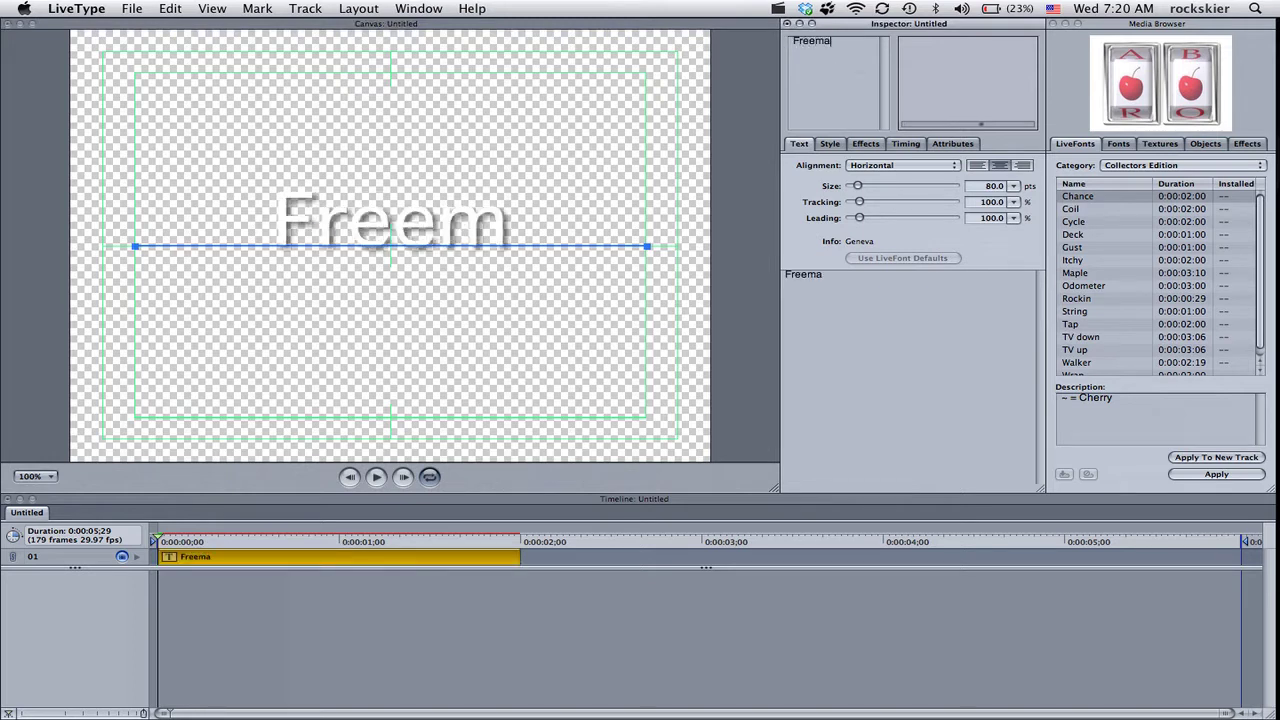
{"action": "double_click", "coordinate": [829, 40]}
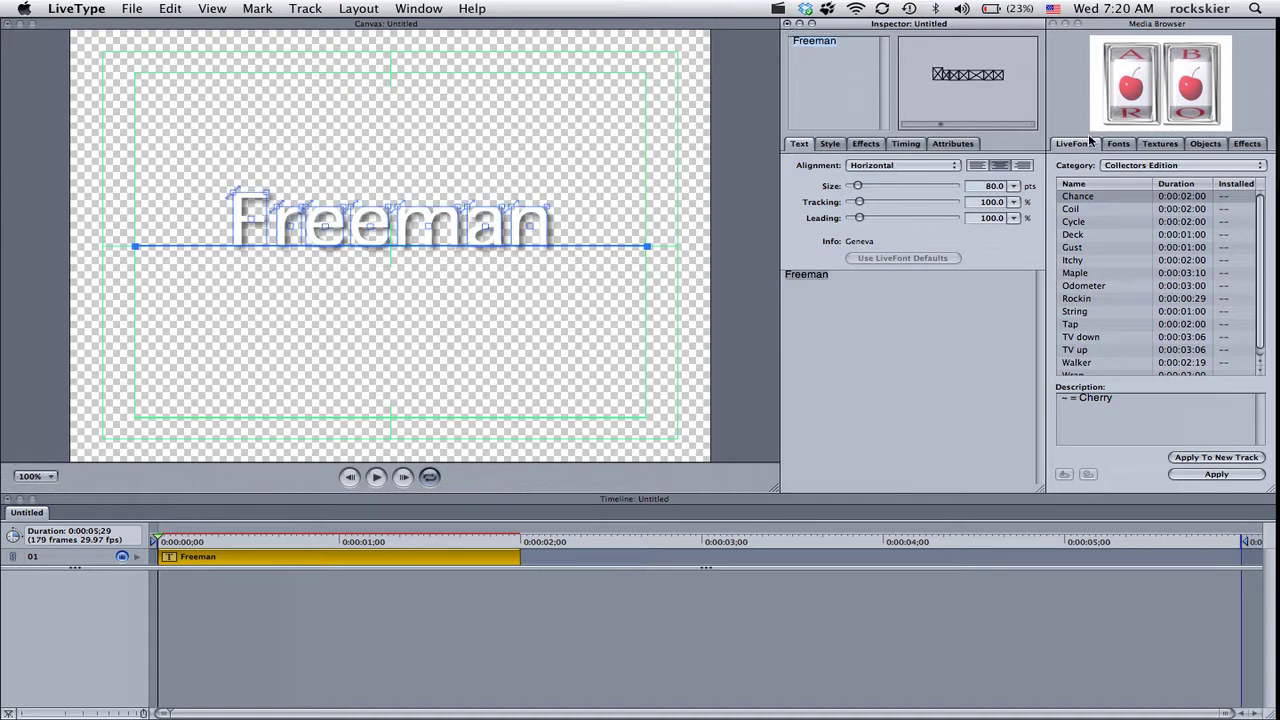
- Preview a few font families, then apply Xenogears to the Freeman title in place of Geneva
{"action": "left_click", "coordinate": [1118, 144]}
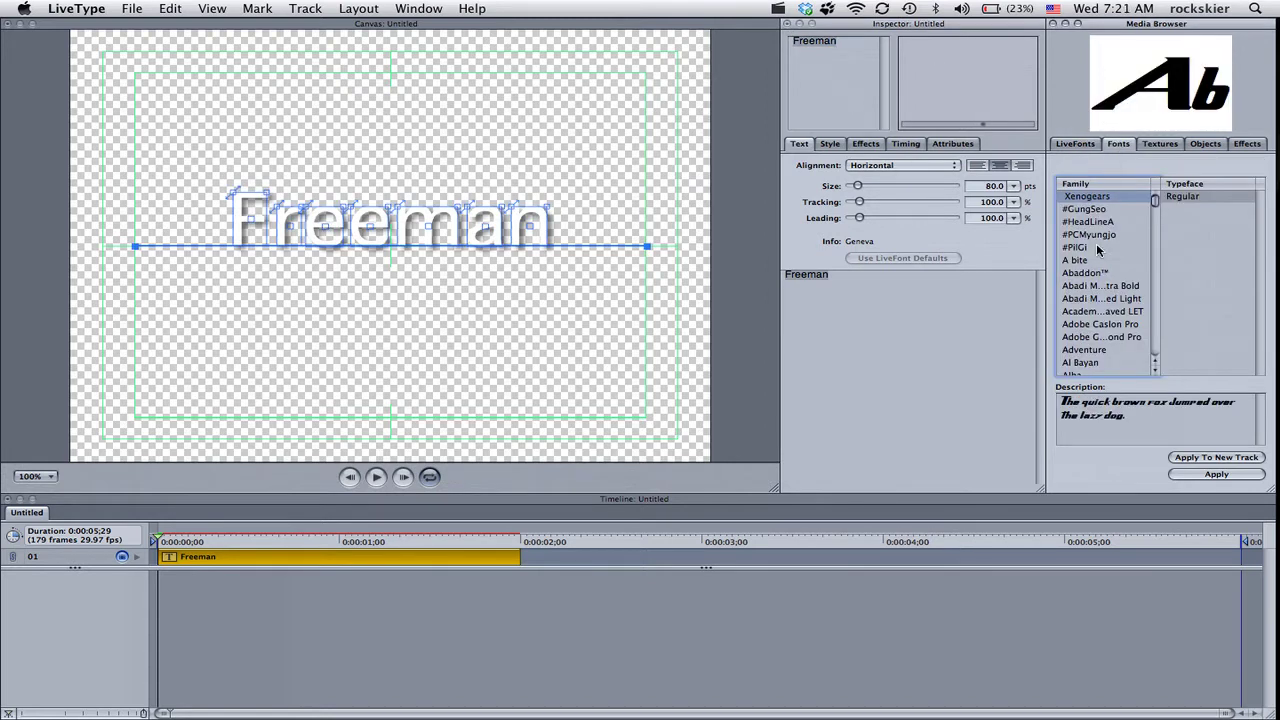
{"action": "left_click", "coordinate": [1097, 209]}
{"action": "left_click", "coordinate": [1096, 199]}
{"action": "left_click", "coordinate": [1094, 288]}
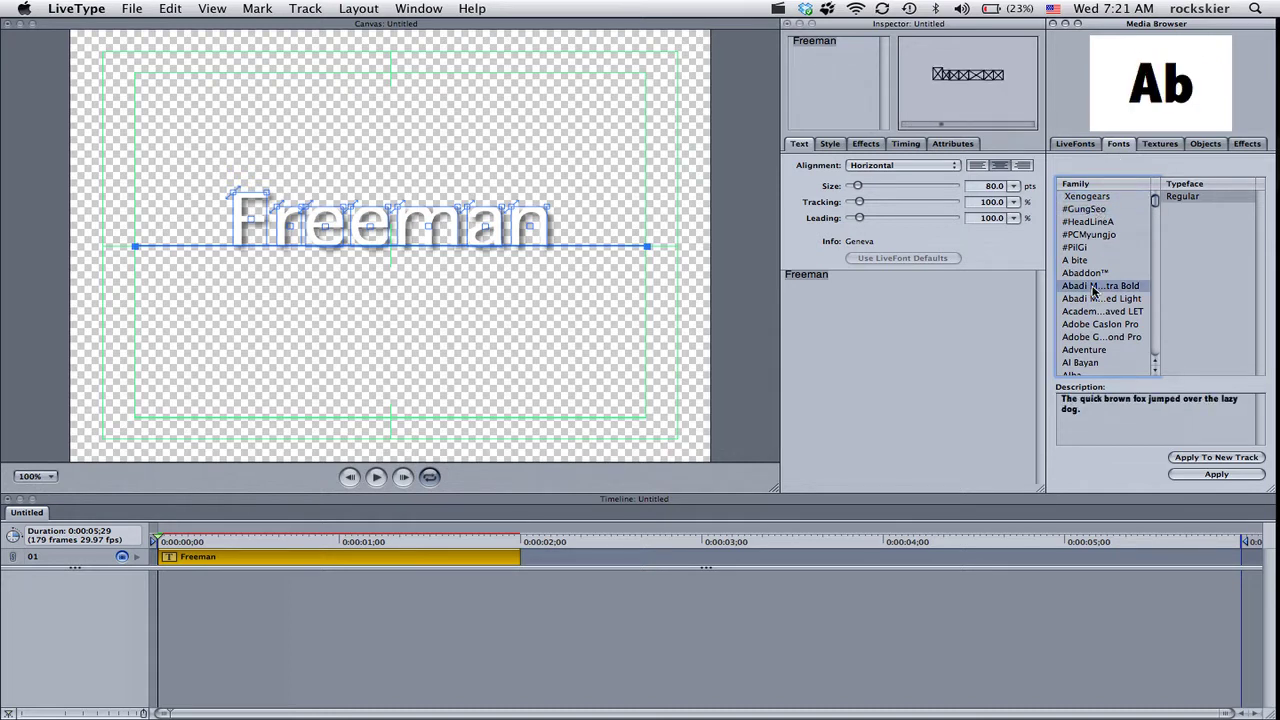
{"action": "left_click", "coordinate": [1096, 324]}
{"action": "left_click", "coordinate": [1091, 199]}
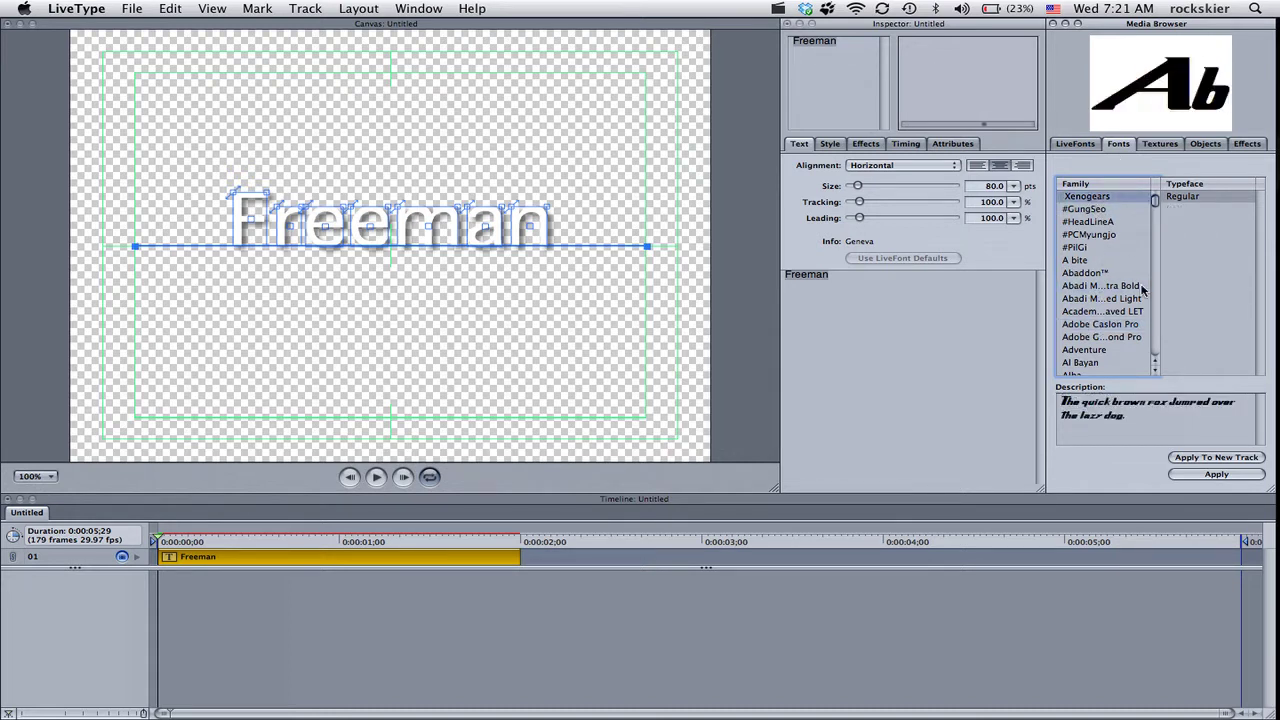
{"action": "left_click", "coordinate": [1217, 475]}
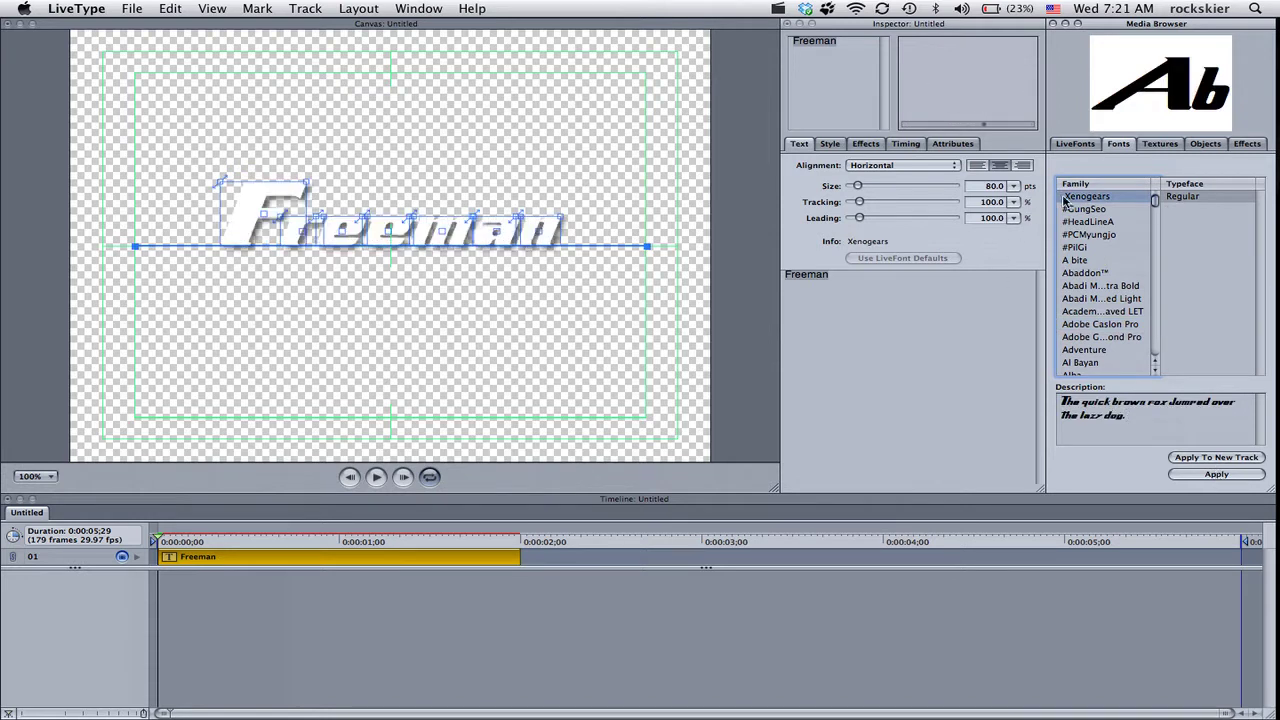
{"action": "left_click", "coordinate": [953, 144]}
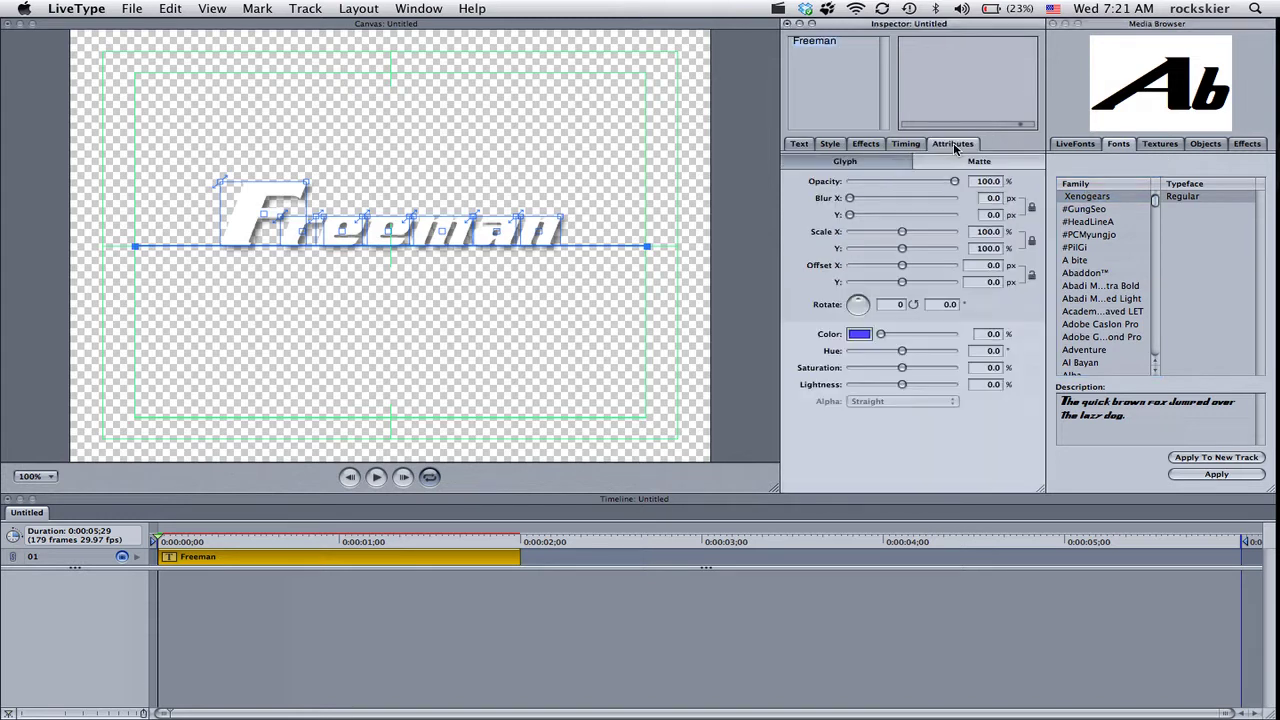
- Colour the Freeman glyphs cyan after briefly trying orange, pale yellow and green
{"action": "left_click", "coordinate": [859, 334]}
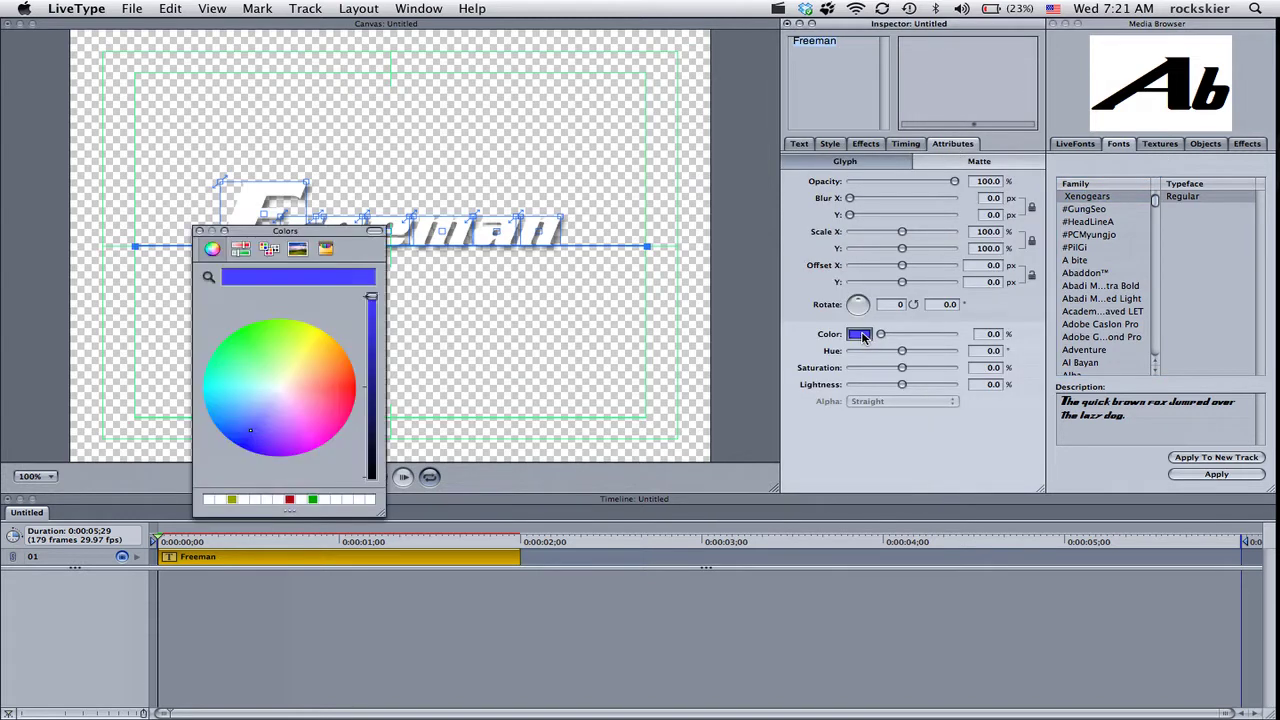
{"action": "left_click", "coordinate": [336, 357]}
{"action": "left_click_drag", "start_coordinate": [350, 235], "coordinate": [854, 280]}
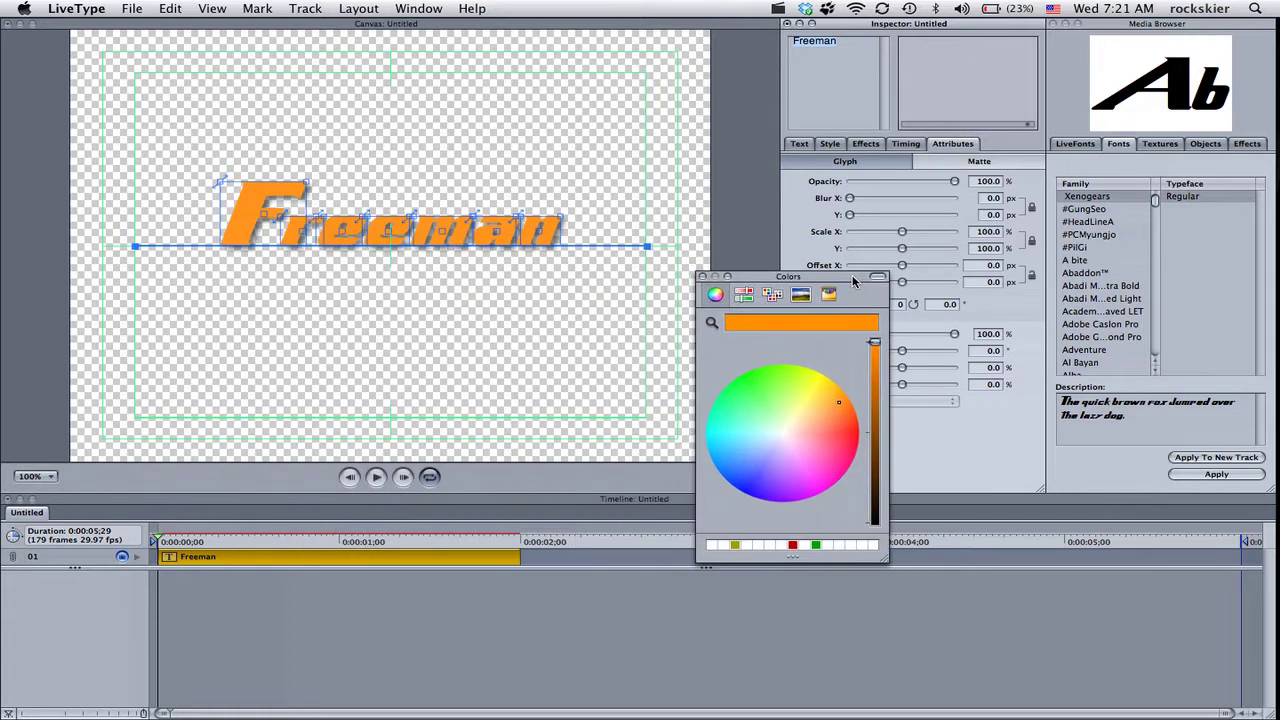
{"action": "left_click", "coordinate": [806, 412]}
{"action": "left_click", "coordinate": [771, 391]}
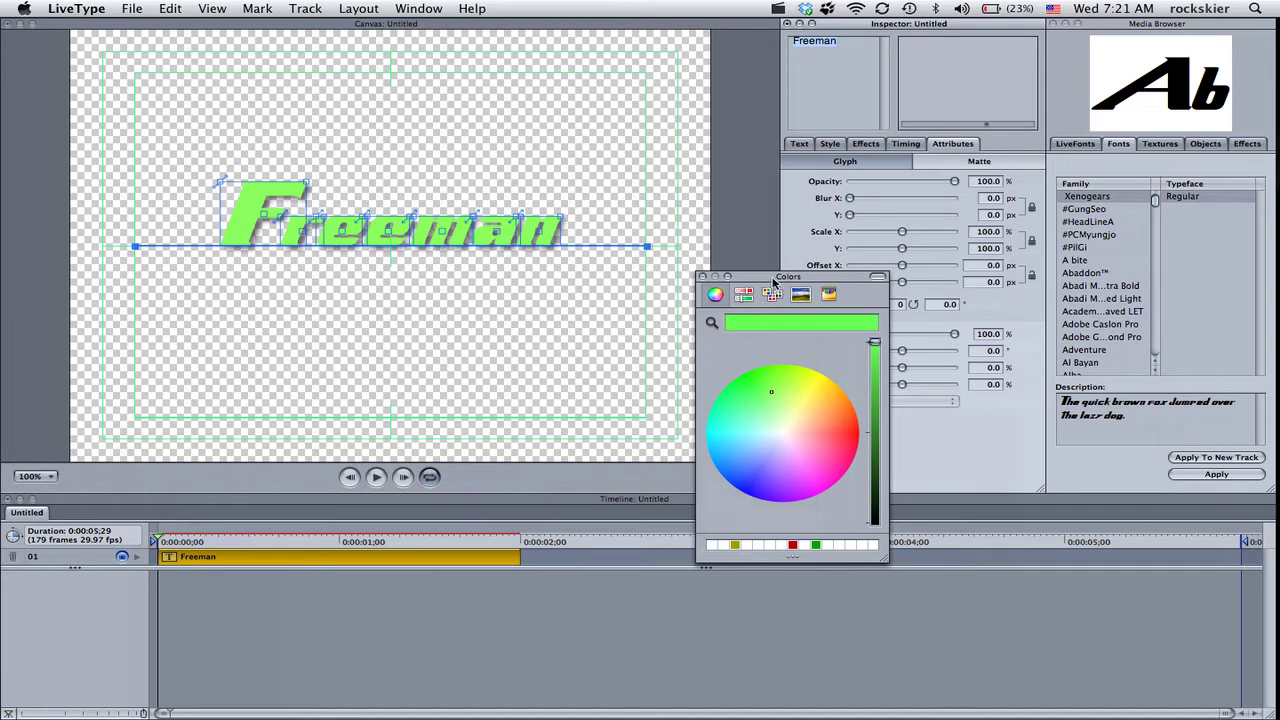
{"action": "left_click_drag", "start_coordinate": [768, 283], "coordinate": [1053, 357]}
{"action": "left_click", "coordinate": [955, 476]}
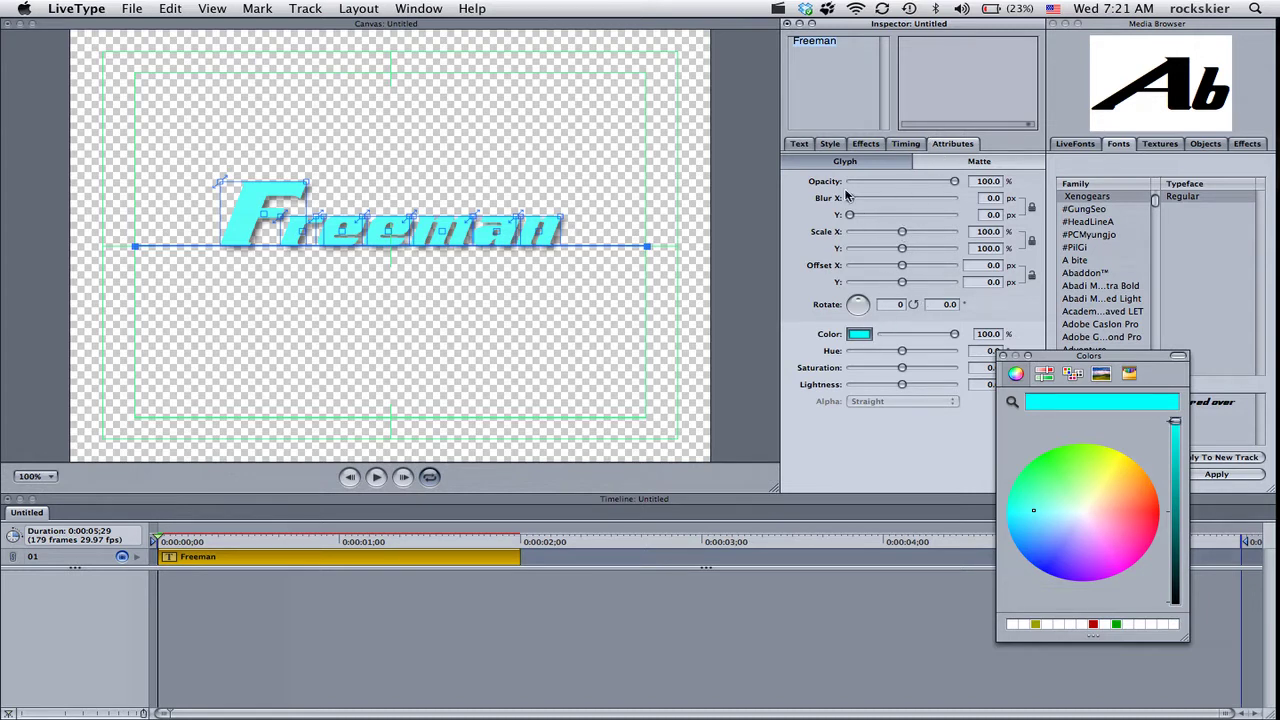
{"action": "left_click", "coordinate": [800, 144]}
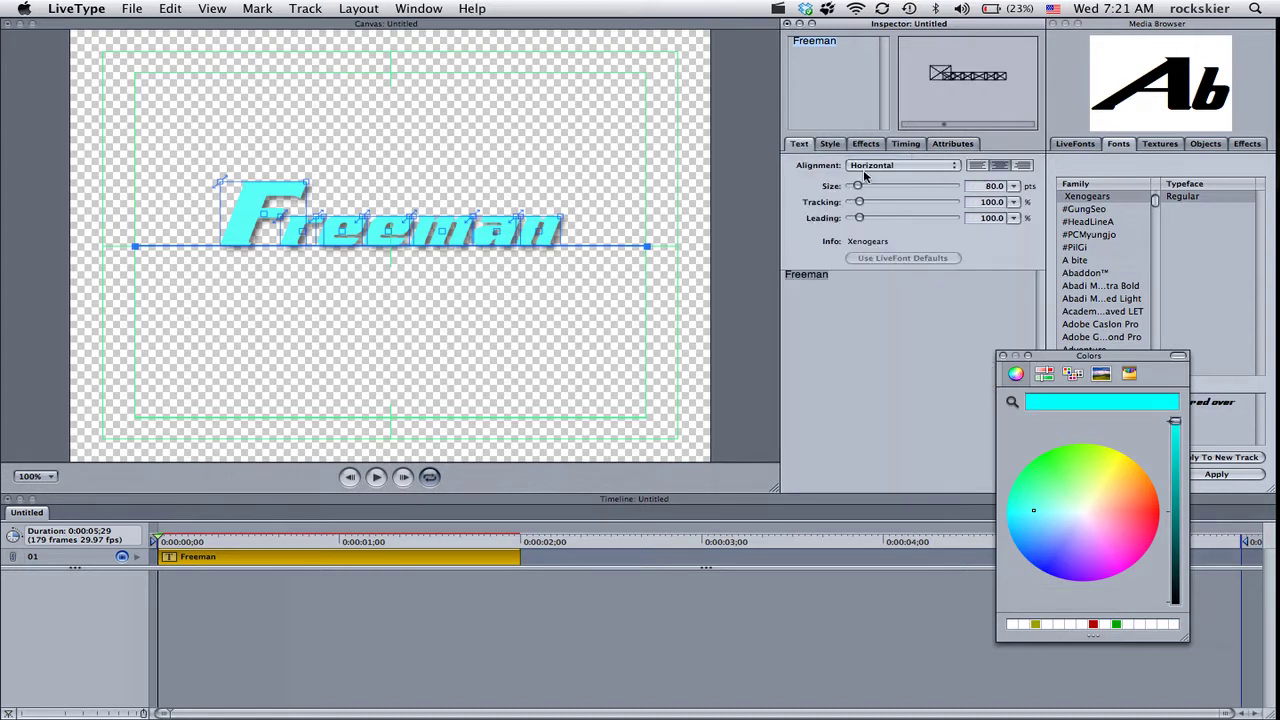
- Enlarge the Freeman title and enable a 10 px, 45° extrusion in Style > Extrude
{"action": "left_click_drag", "start_coordinate": [858, 187], "coordinate": [867, 221]}
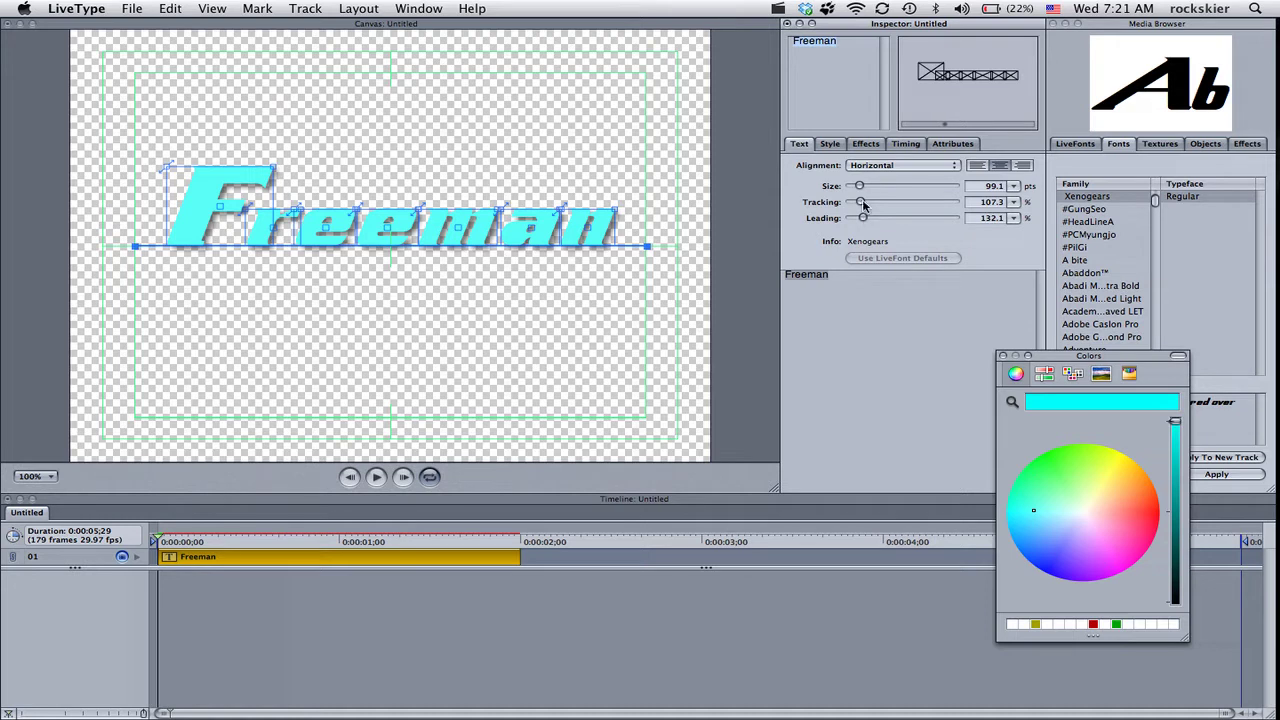
{"action": "left_click", "coordinate": [833, 145]}
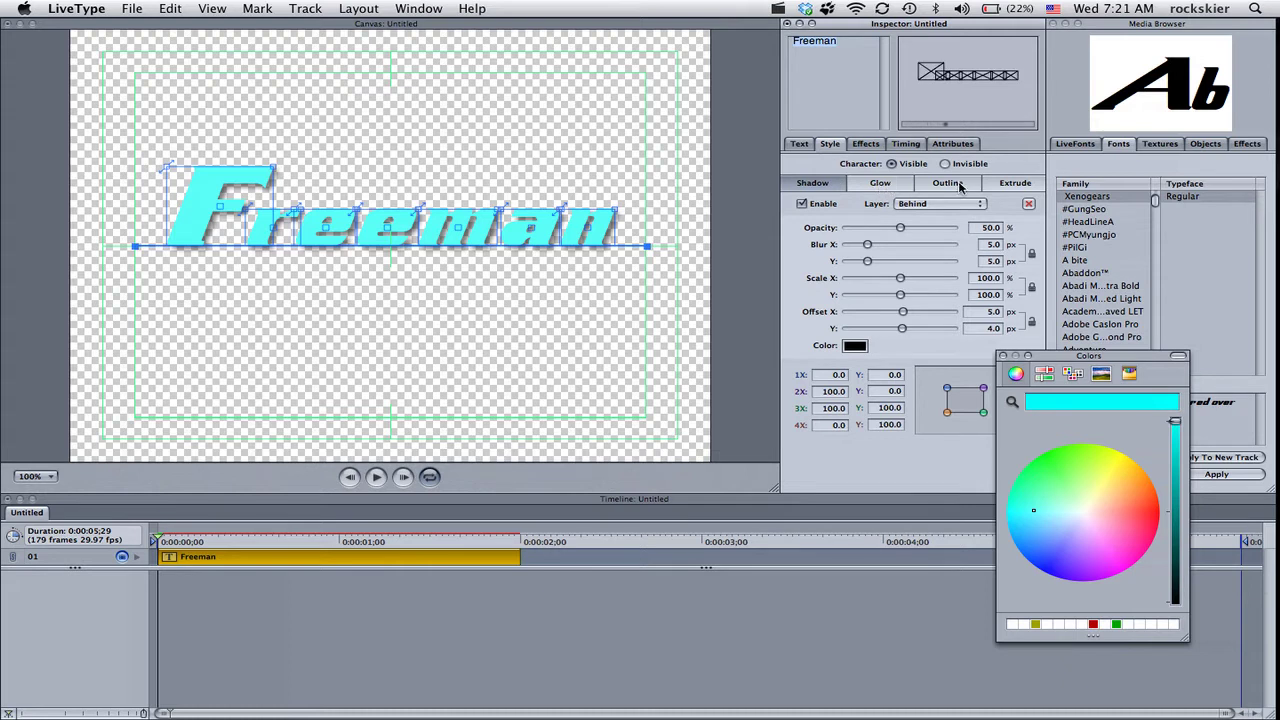
{"action": "left_click", "coordinate": [879, 185]}
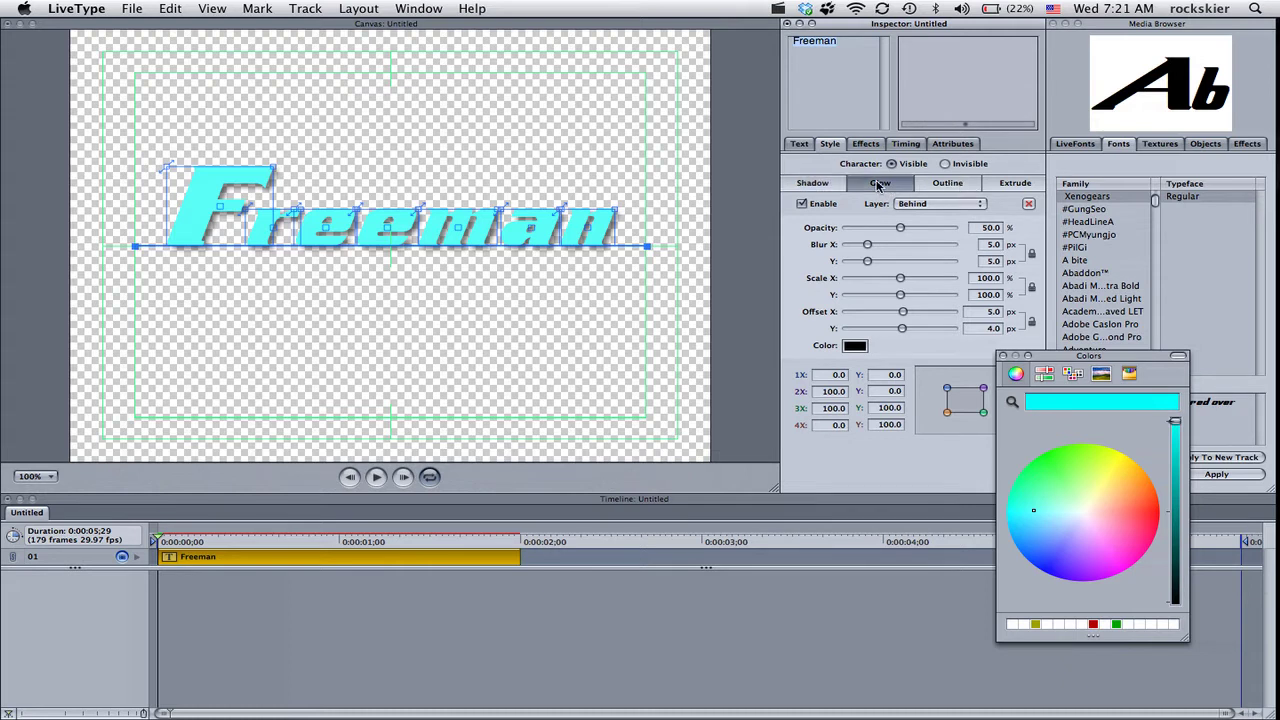
{"action": "left_click", "coordinate": [943, 186]}
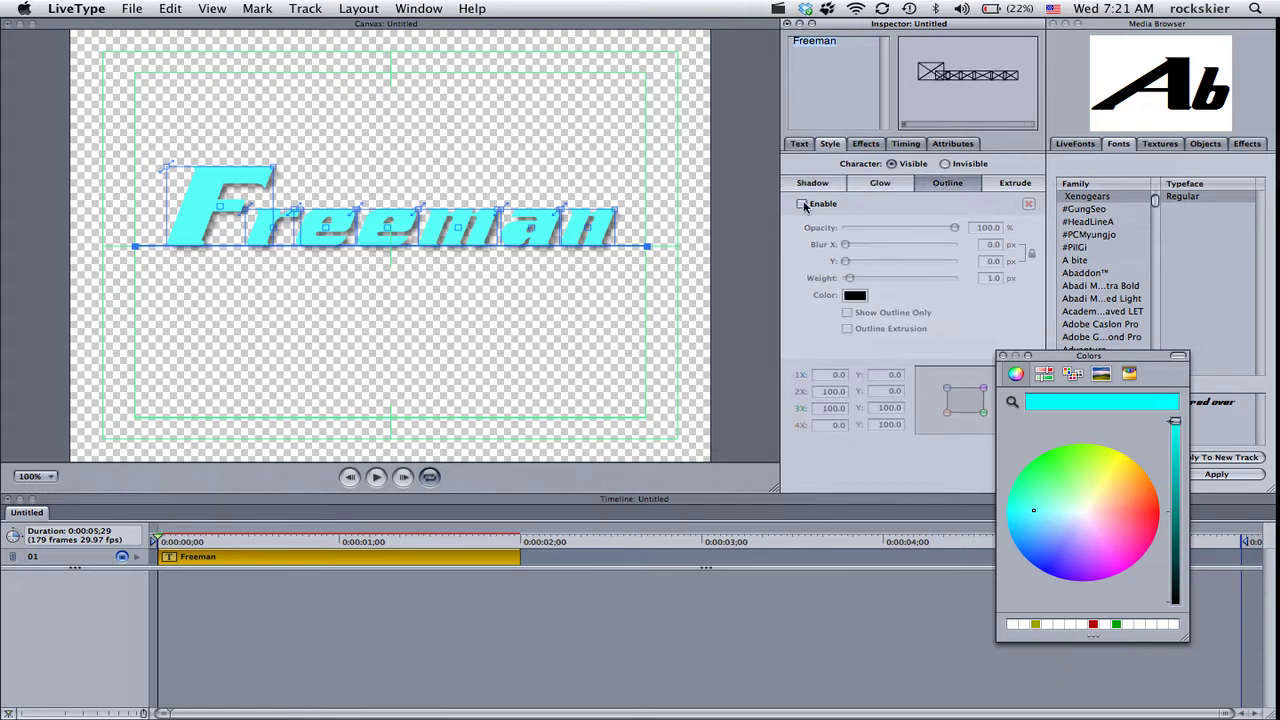
{"action": "left_click", "coordinate": [1002, 186]}
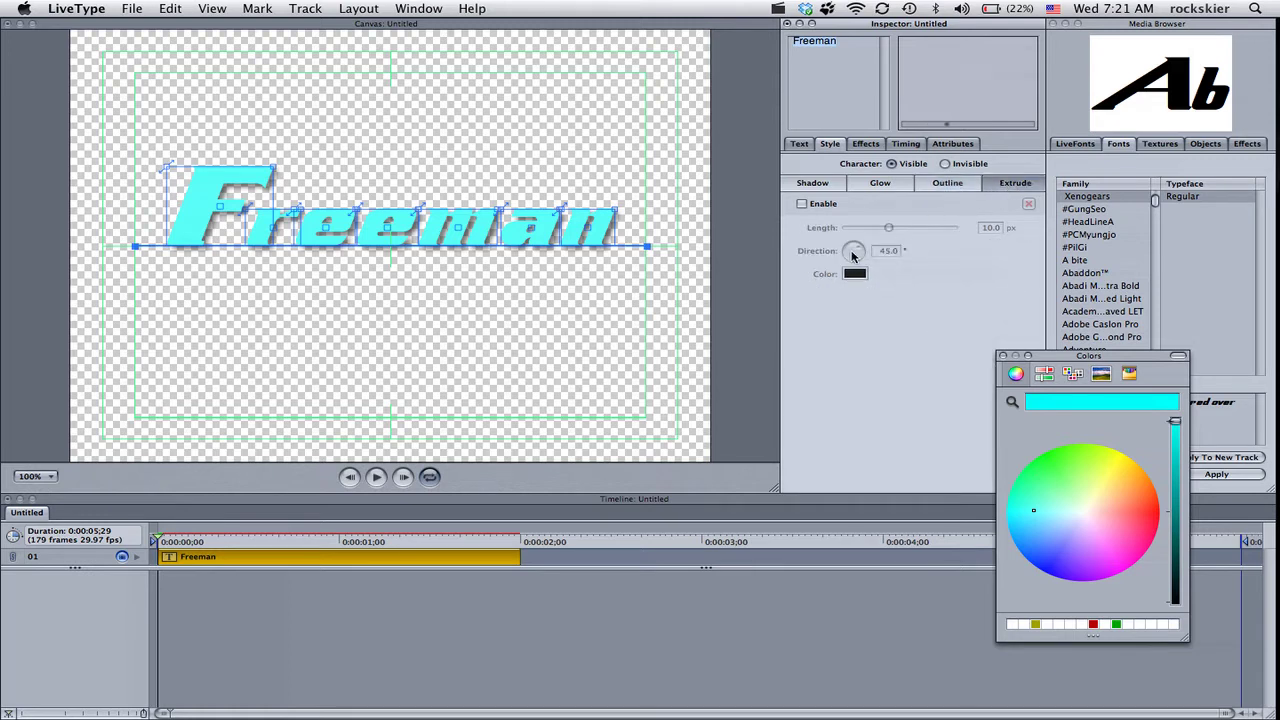
{"action": "left_click", "coordinate": [802, 204]}
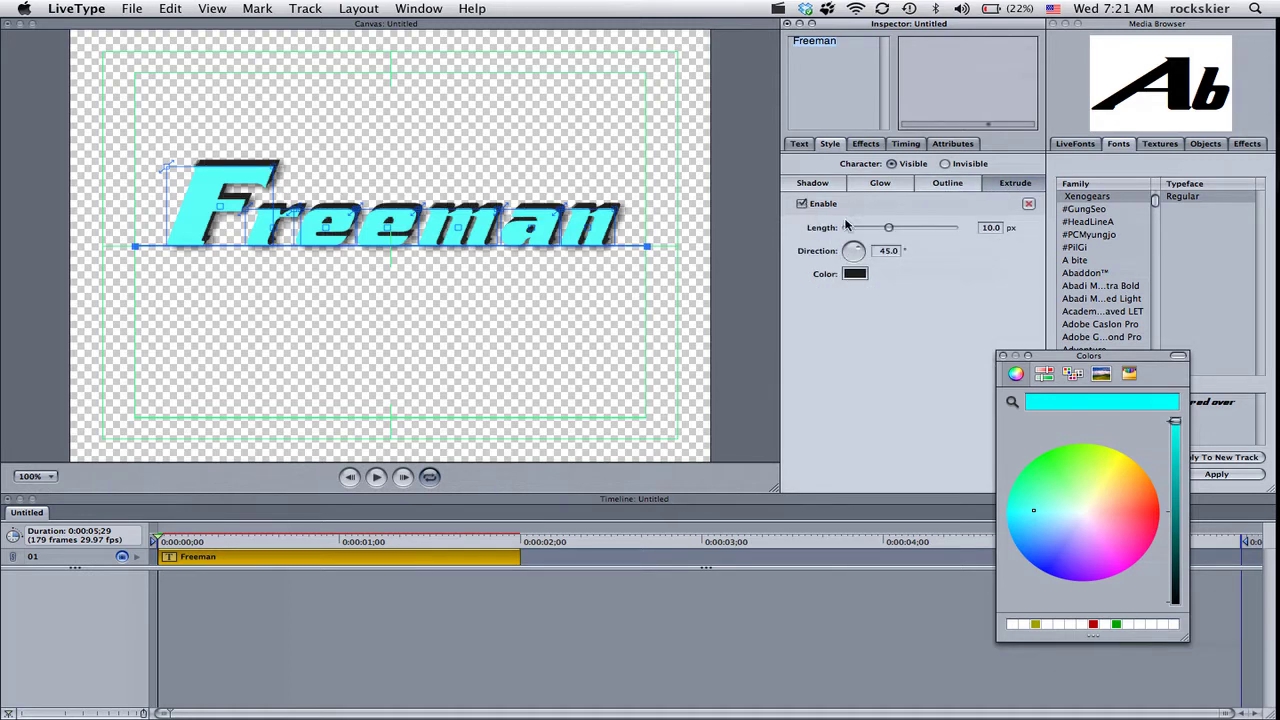
- Colour the extrusion pale green using the Colors panel
{"action": "left_click", "coordinate": [855, 274]}
{"action": "left_click", "coordinate": [1089, 495]}
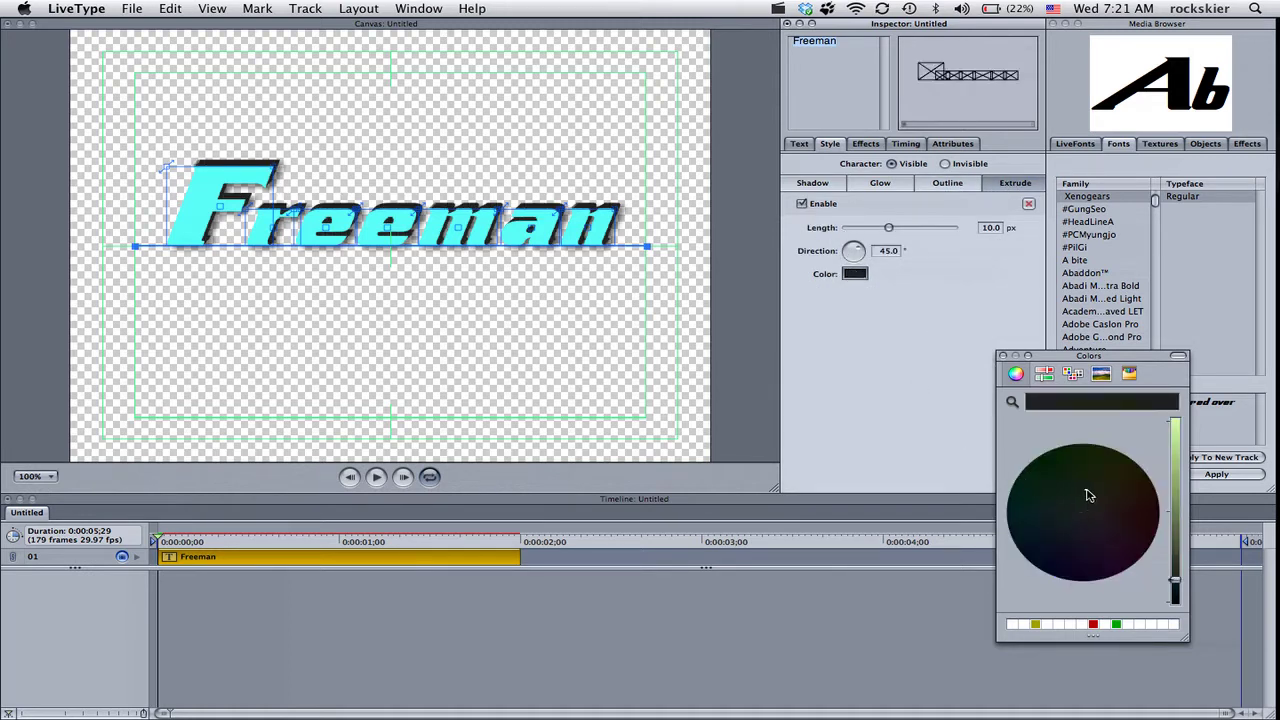
{"action": "left_click", "coordinate": [1177, 466]}
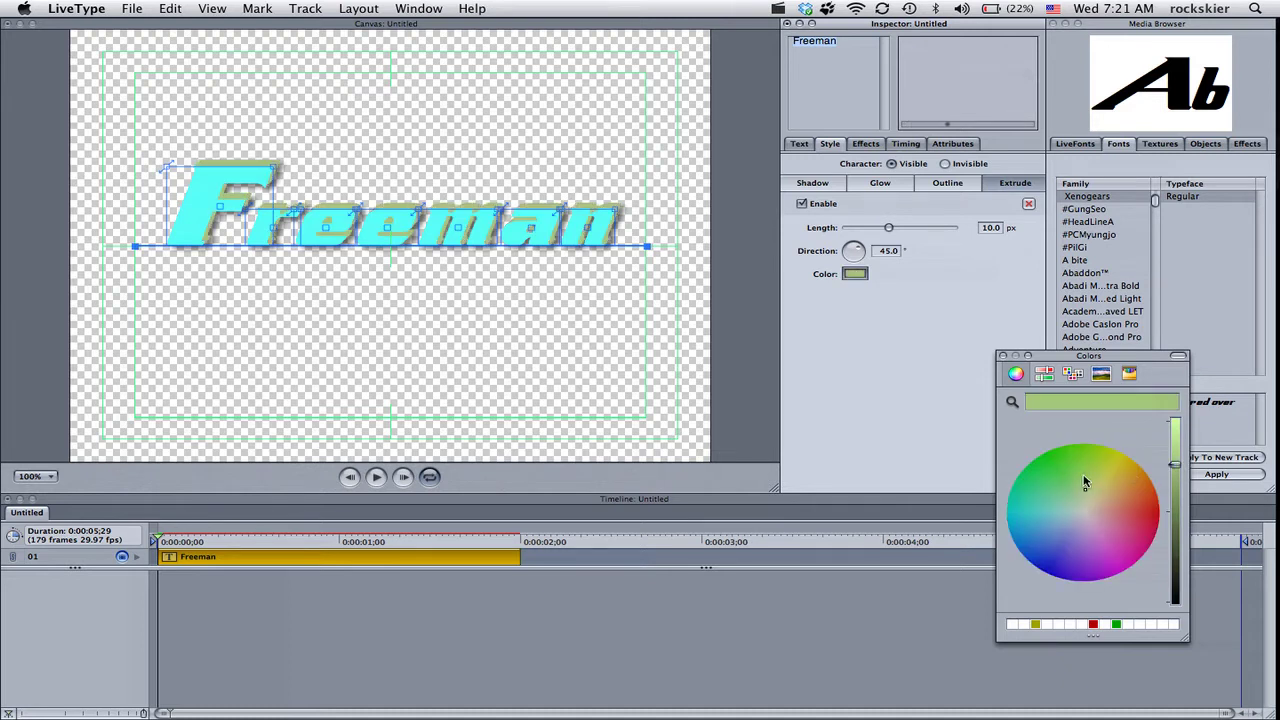
{"action": "left_click", "coordinate": [1085, 480]}
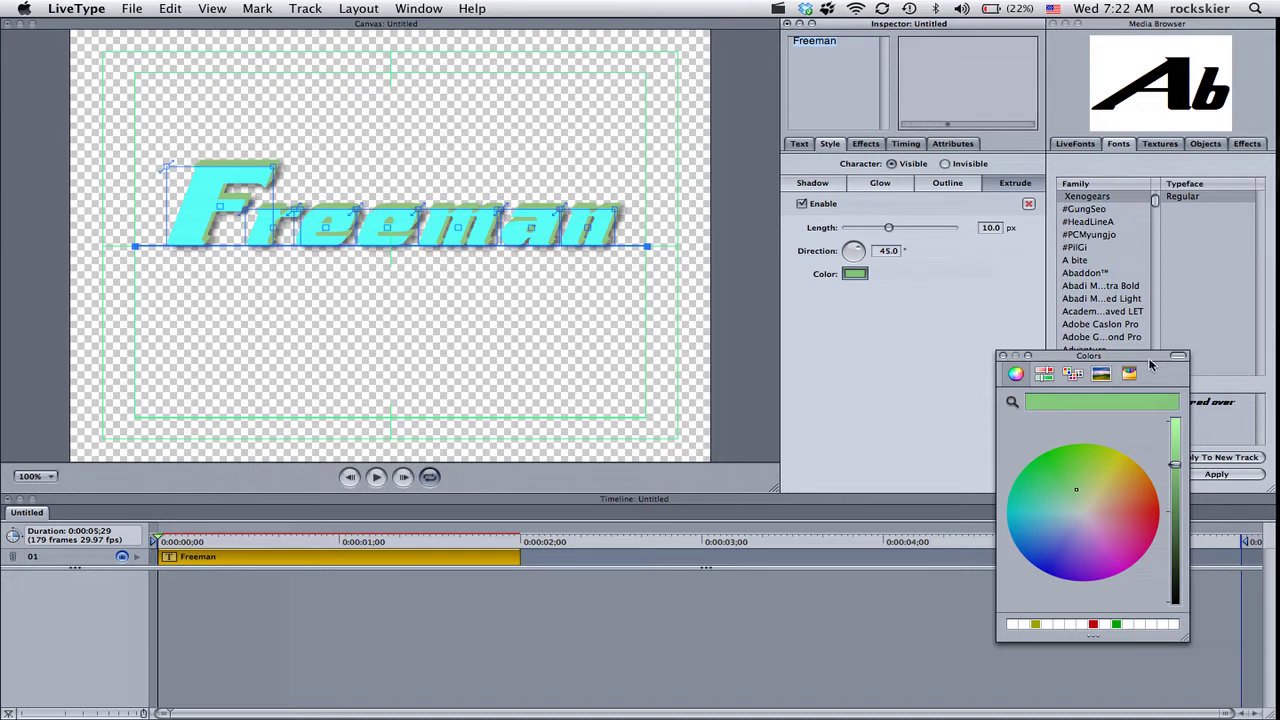
{"action": "left_click_drag", "start_coordinate": [1150, 357], "coordinate": [1067, 380]}
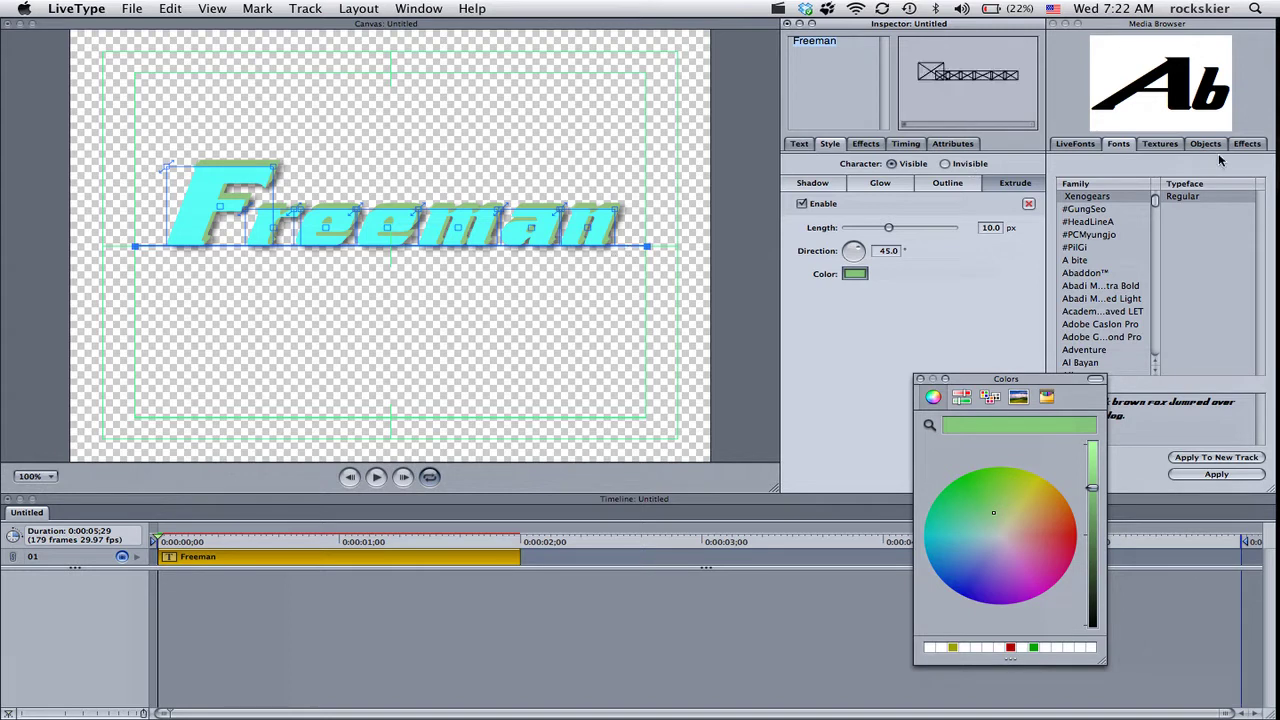
- Preview a few effects, then apply the Glows category's Cat Eyes effect to Freeman
{"action": "left_click", "coordinate": [1250, 145]}
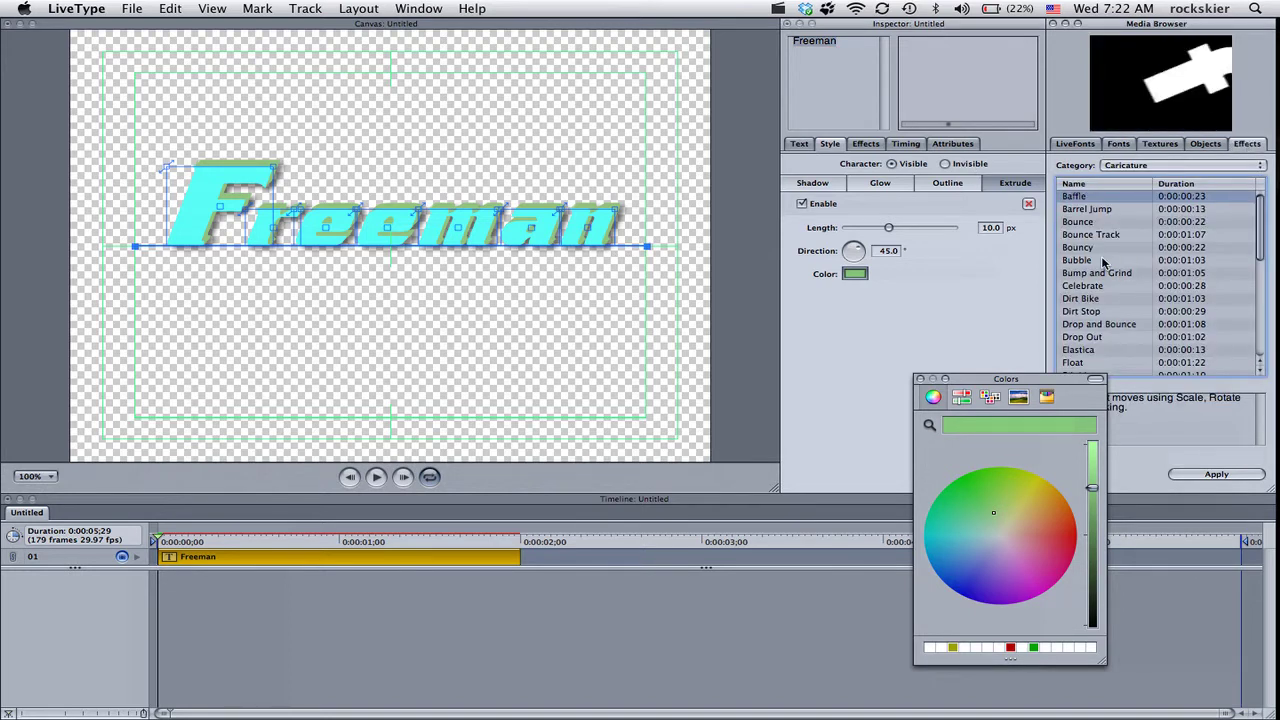
{"action": "left_click", "coordinate": [1095, 261]}
{"action": "key", "text": "Down"}
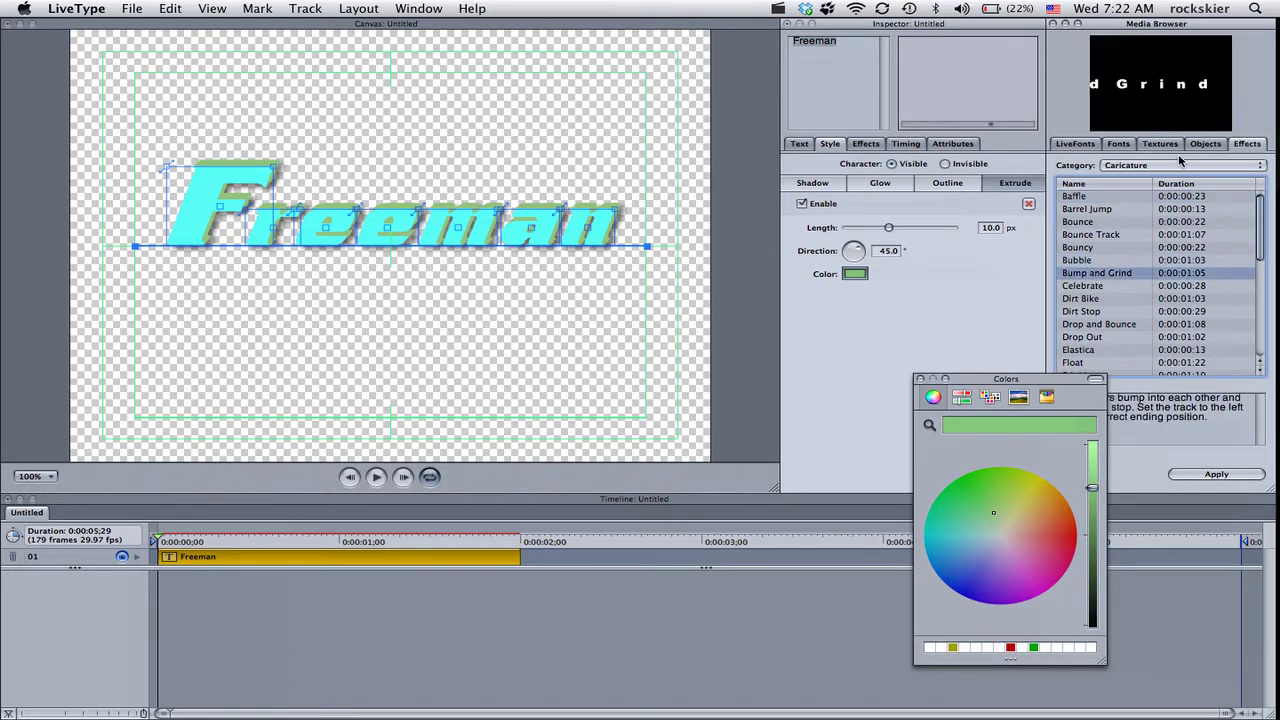
{"action": "key", "text": "Down"}
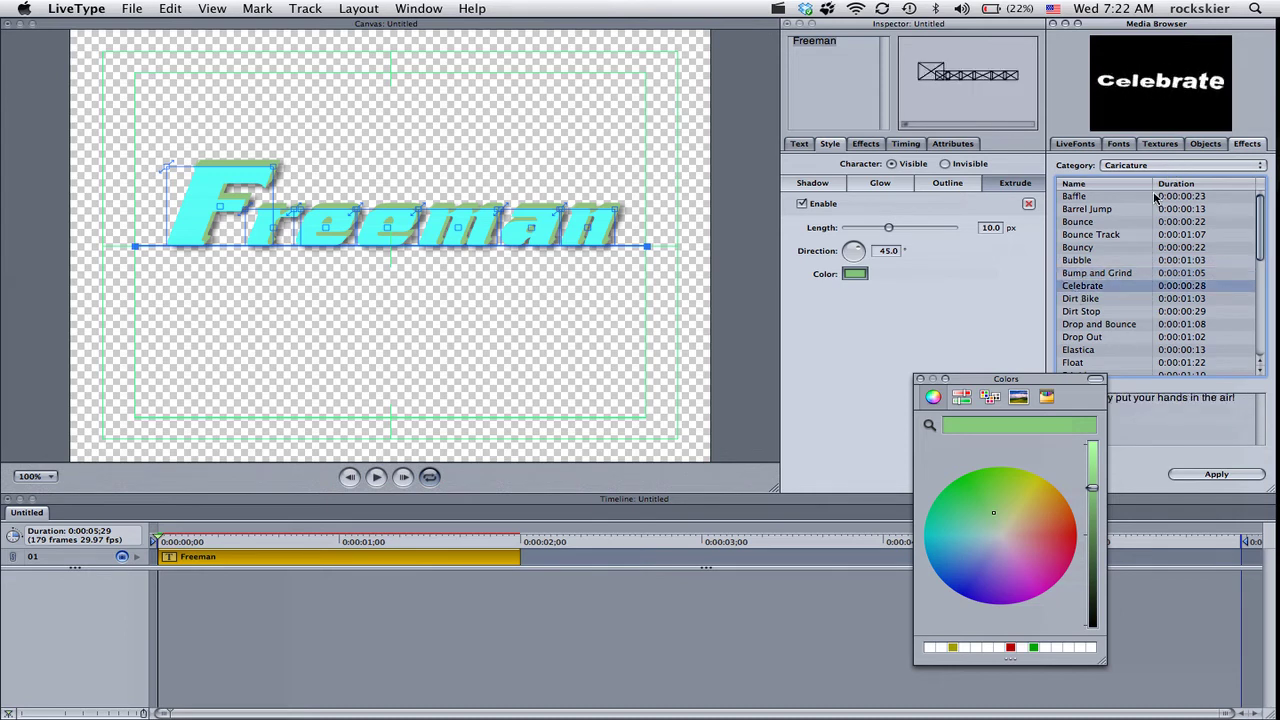
{"action": "left_click", "coordinate": [1112, 168]}
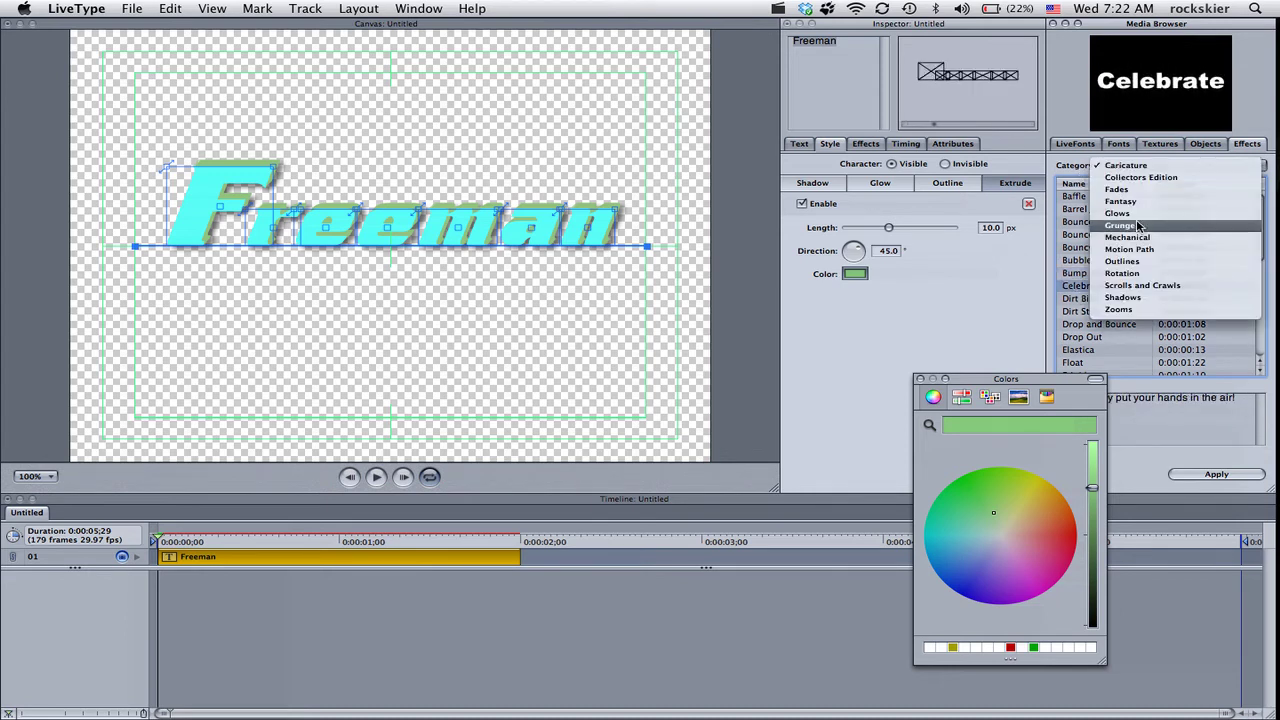
{"action": "left_click", "coordinate": [1120, 213]}
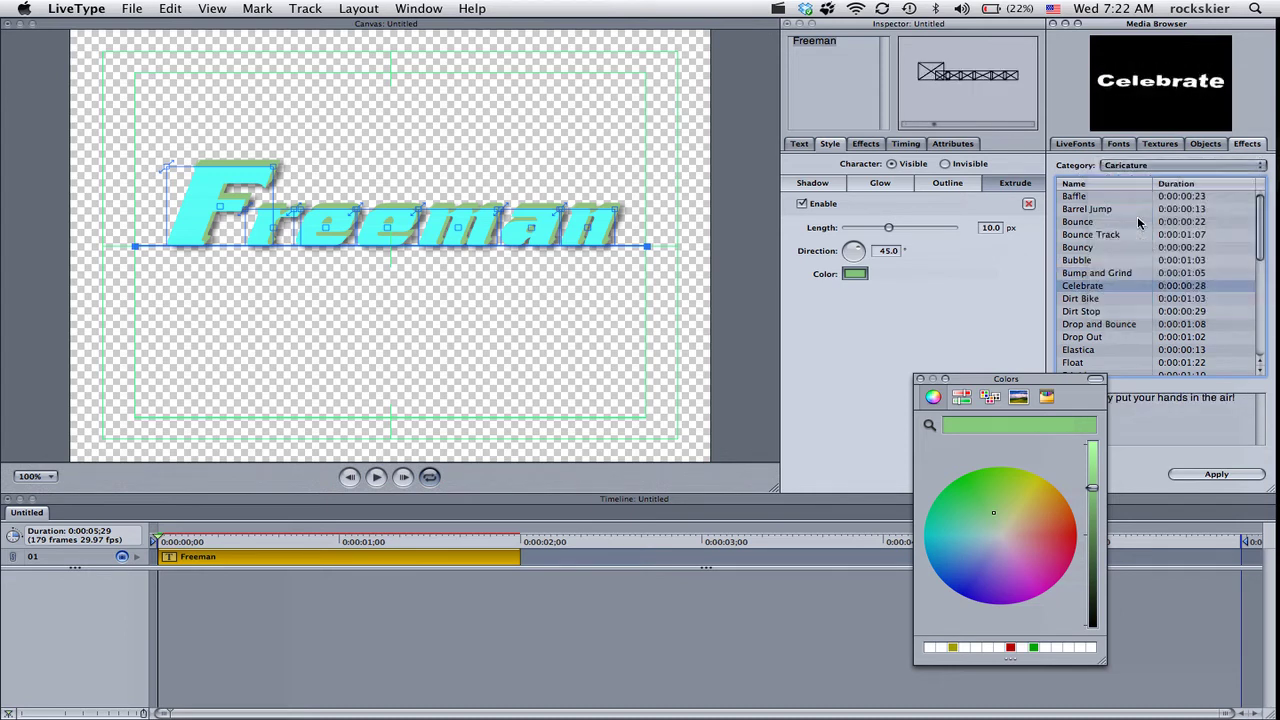
{"action": "left_click", "coordinate": [1124, 236]}
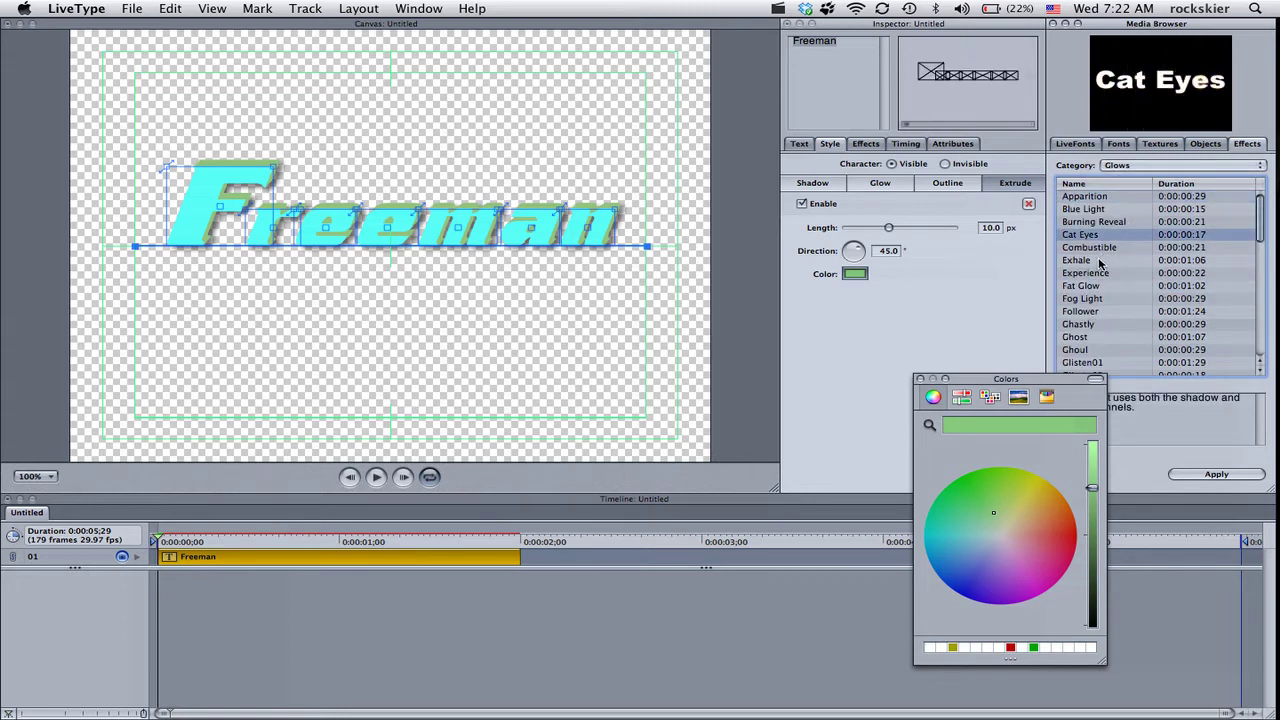
{"action": "left_click", "coordinate": [1200, 475]}
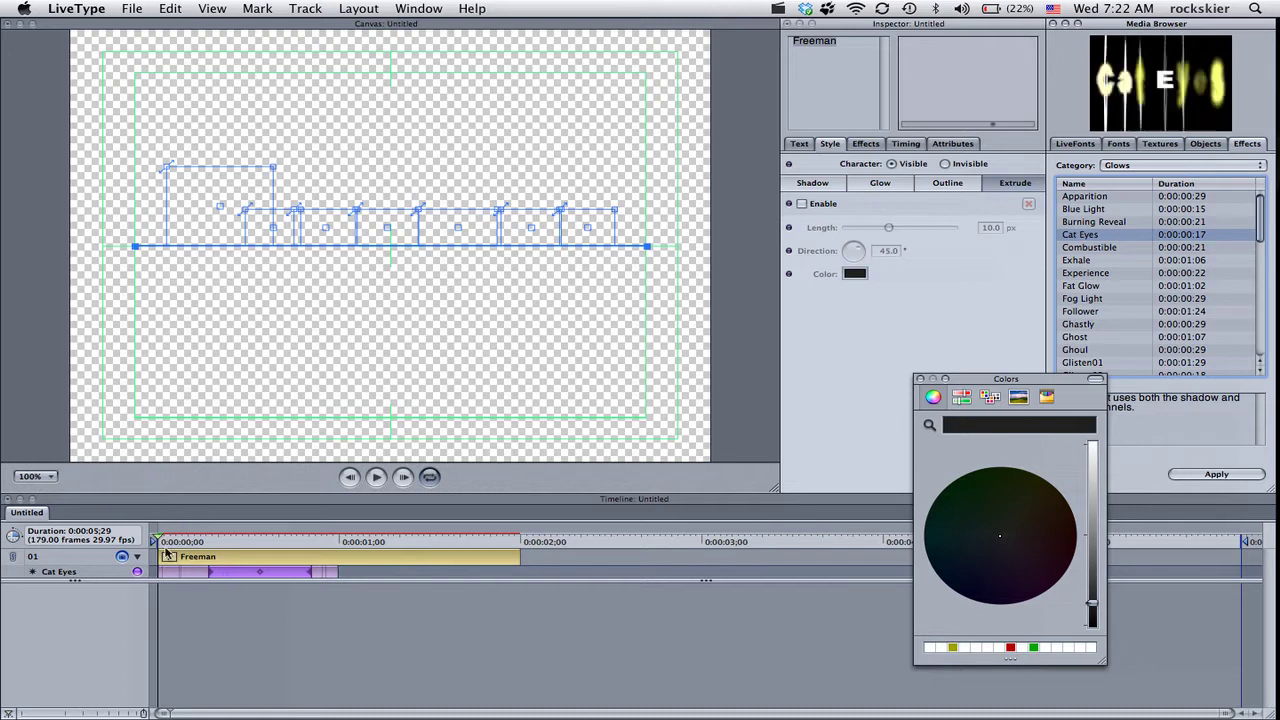
- Scrub and play the timeline to preview the Cat Eyes glow, then select its effect track
{"action": "mouse_move", "coordinate": [160, 541]}
{"action": "left_mouse_down"}
{"action": "mouse_move", "coordinate": [431, 541]}
{"action": "mouse_move", "coordinate": [156, 541]}
{"action": "left_mouse_up"}
{"action": "left_click", "coordinate": [350, 478]}
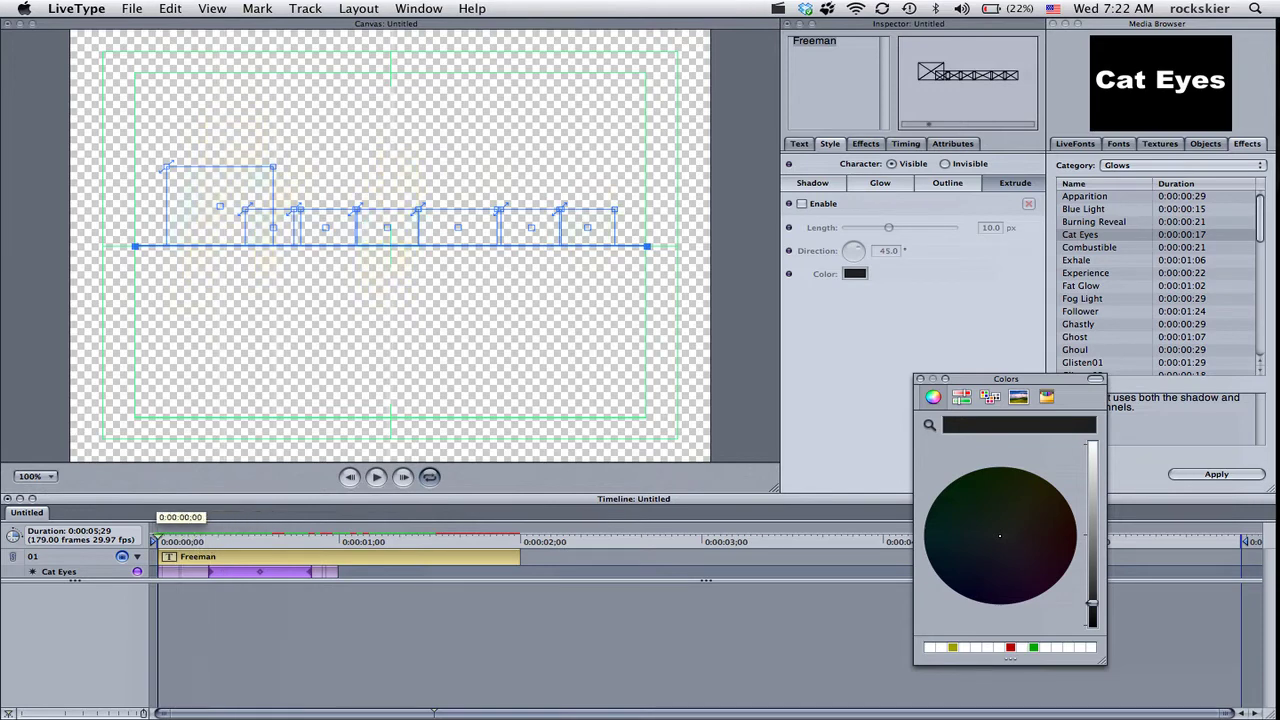
{"action": "left_click", "coordinate": [379, 480]}
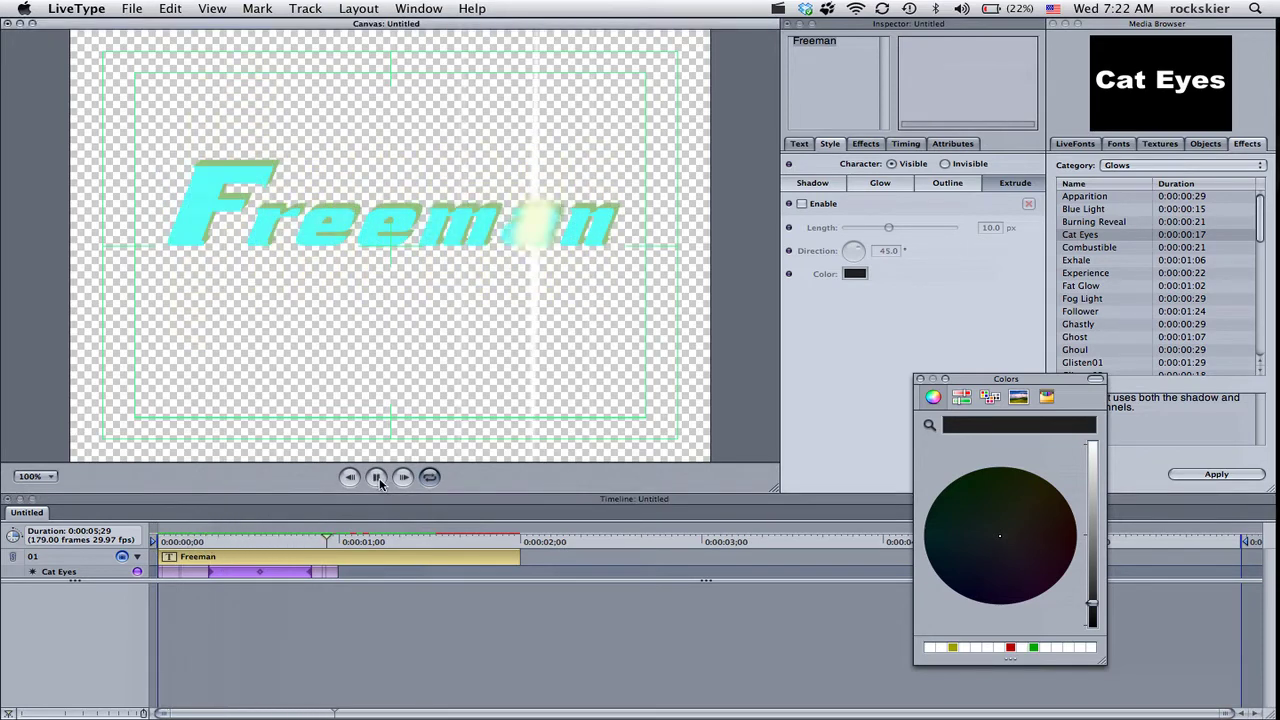
{"action": "left_click", "coordinate": [379, 480]}
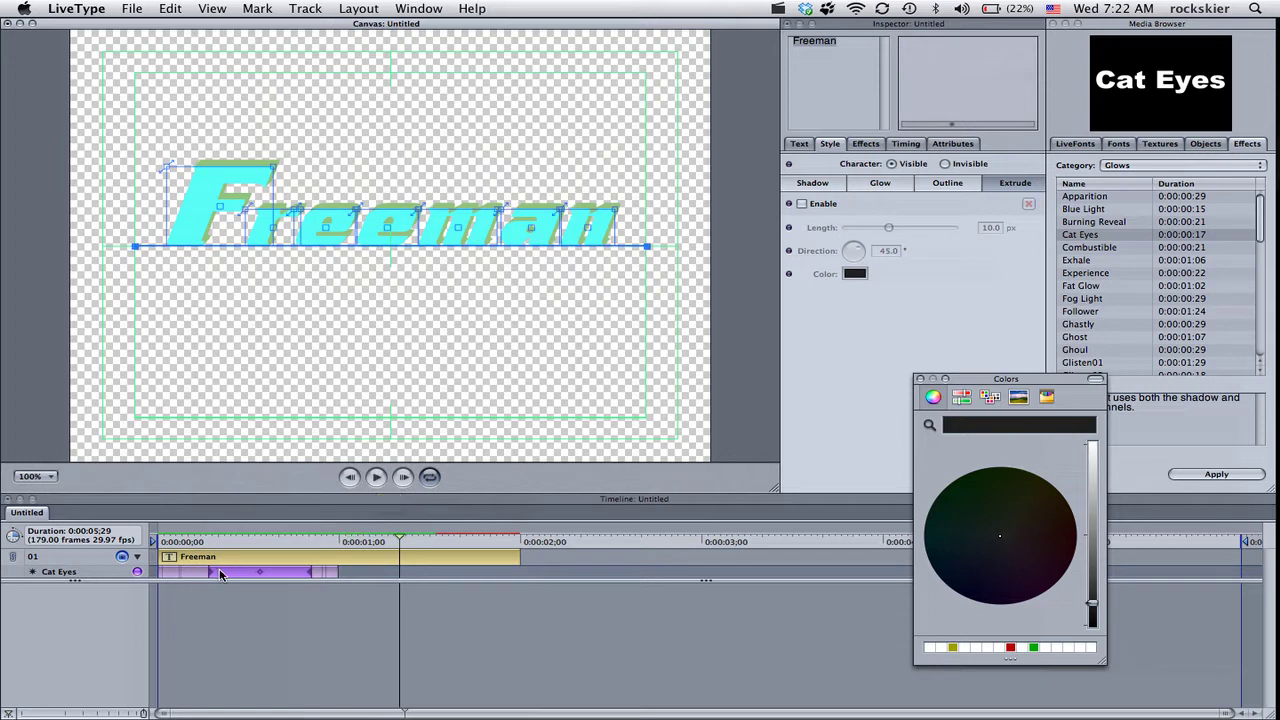
{"action": "left_click", "coordinate": [221, 574]}
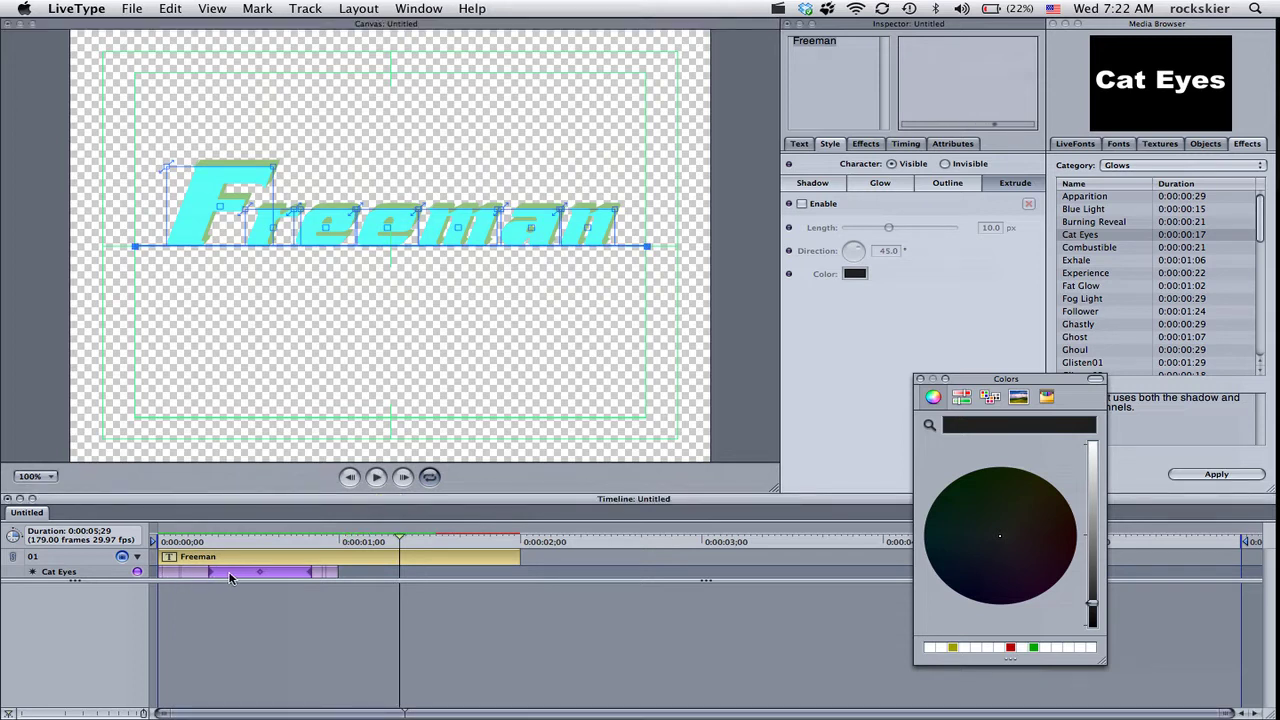
{"action": "left_click", "coordinate": [78, 576]}
- Delete the Cat Eyes effect bar, then undo to restore it
{"action": "left_click", "coordinate": [231, 572]}
{"action": "key", "text": "Delete"}
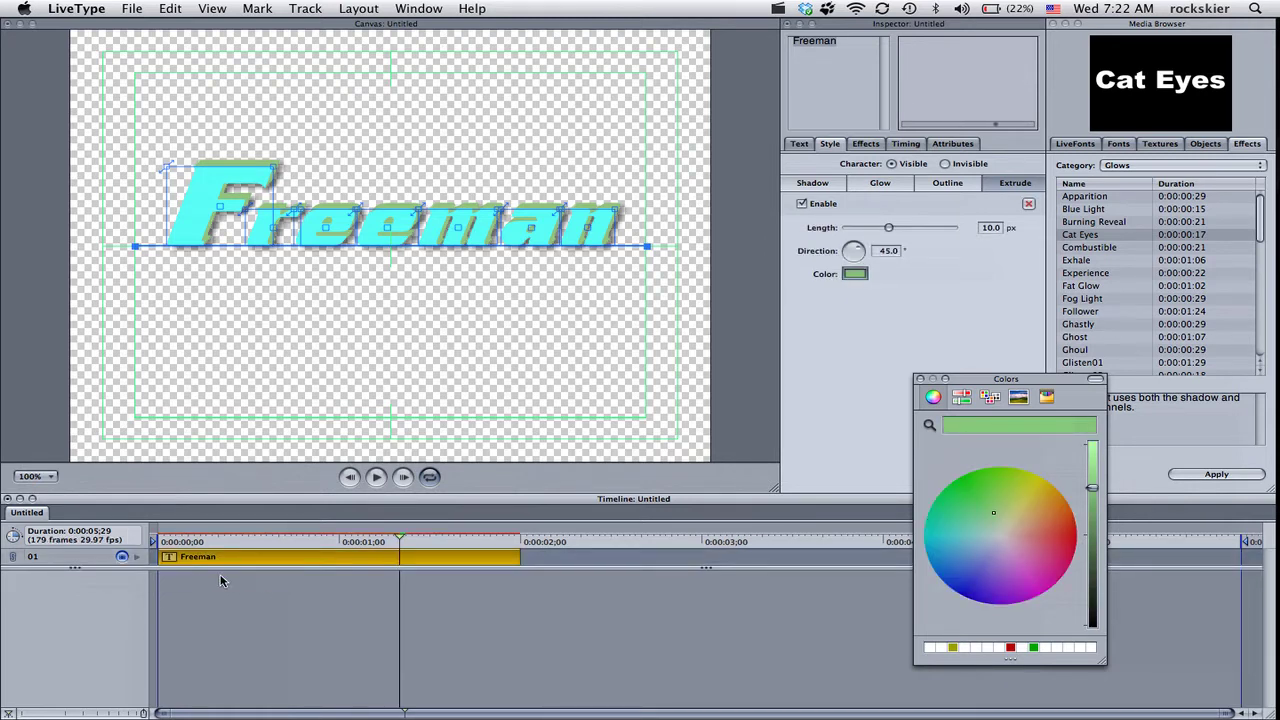
{"action": "key", "text": "super+z"}
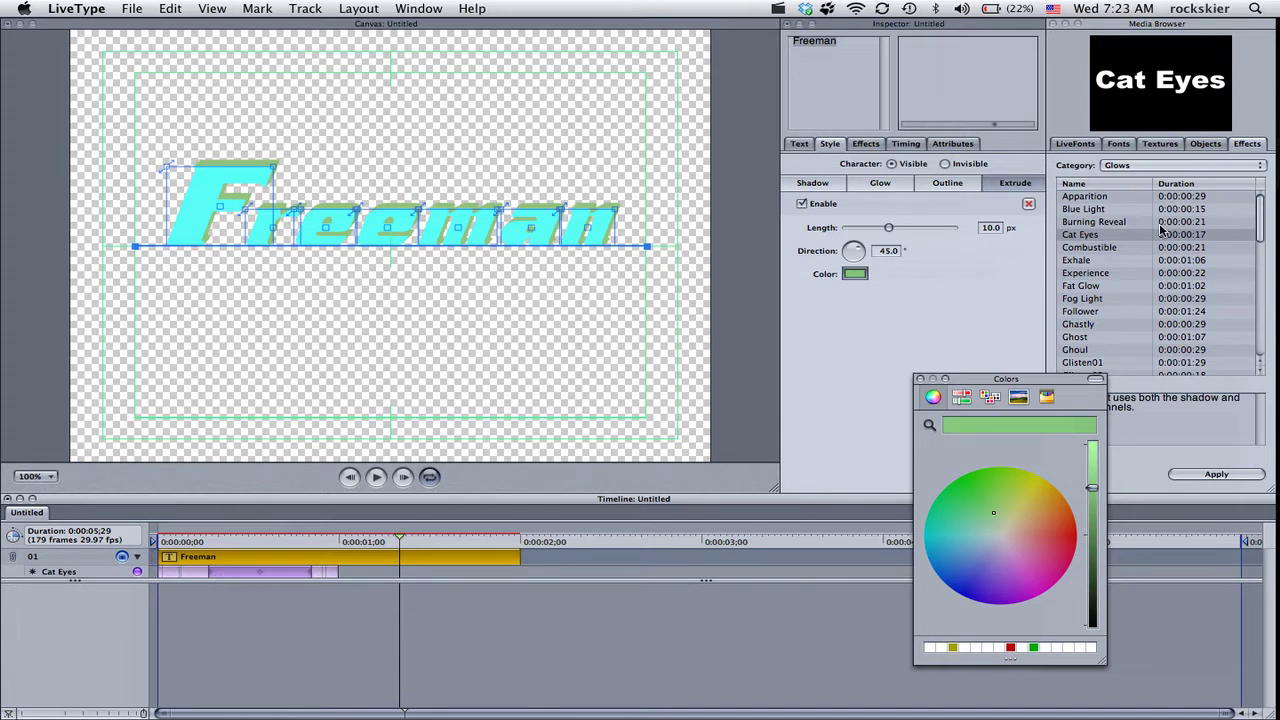
- Review the title's glyph, style and text-size settings and move the Colors panel aside
{"action": "left_click", "coordinate": [255, 575]}
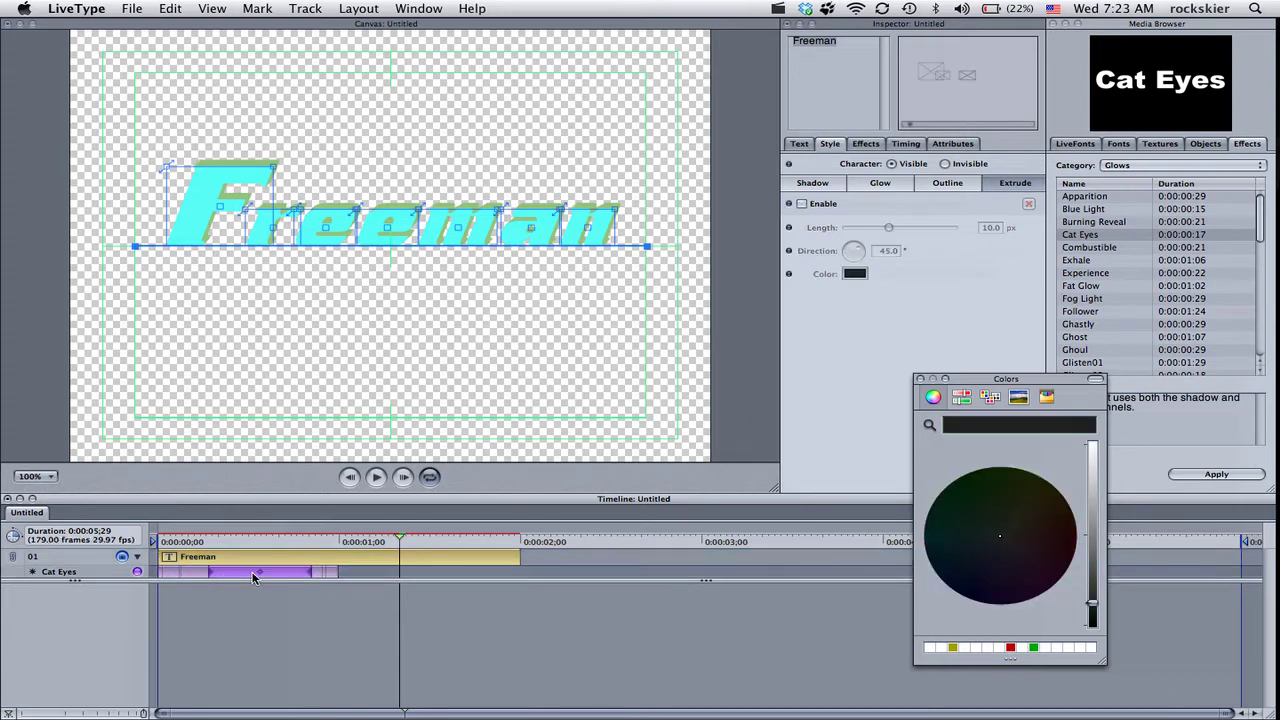
{"action": "left_click", "coordinate": [940, 146]}
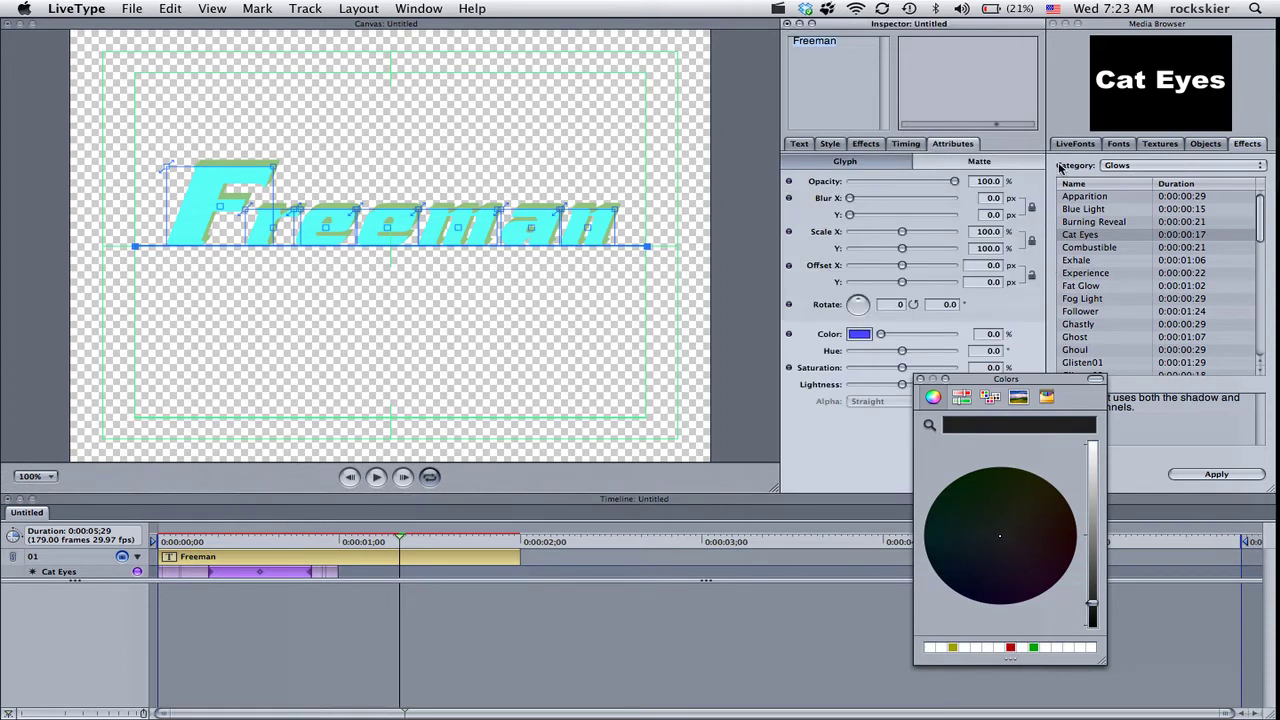
{"action": "left_click", "coordinate": [830, 145]}
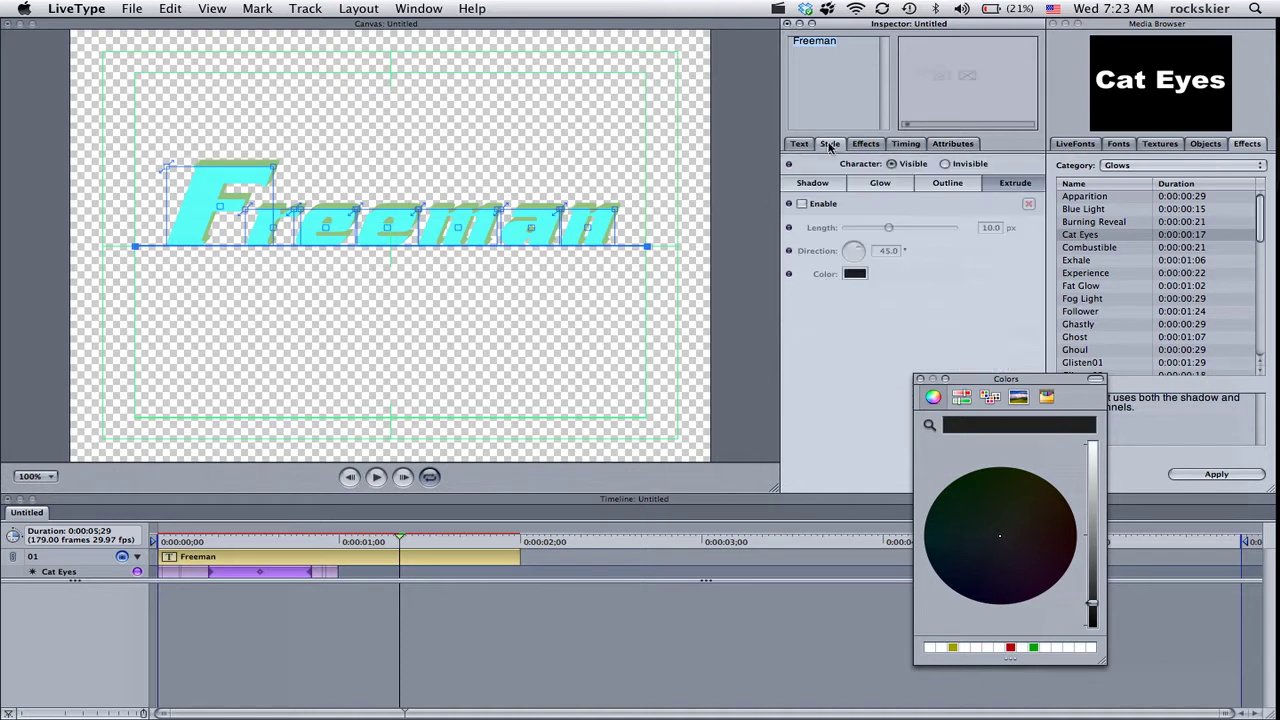
{"action": "left_click", "coordinate": [801, 146]}
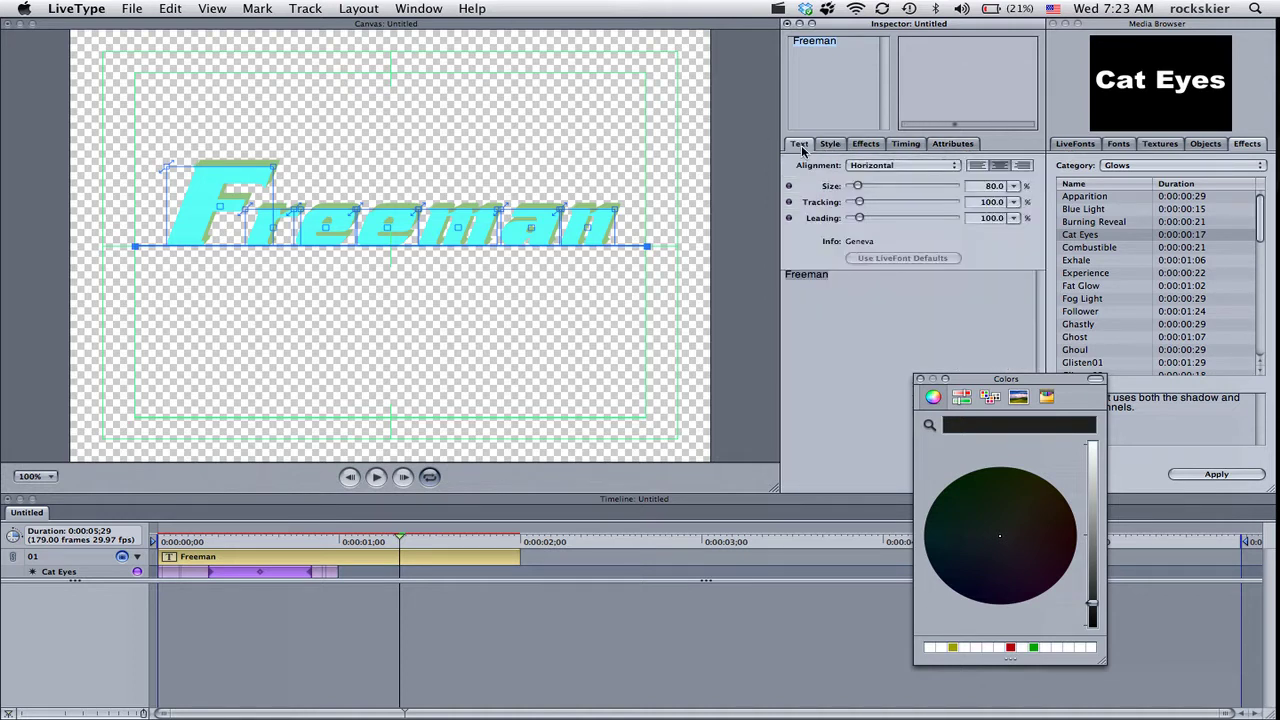
{"action": "left_click_drag", "start_coordinate": [1043, 377], "coordinate": [984, 375]}
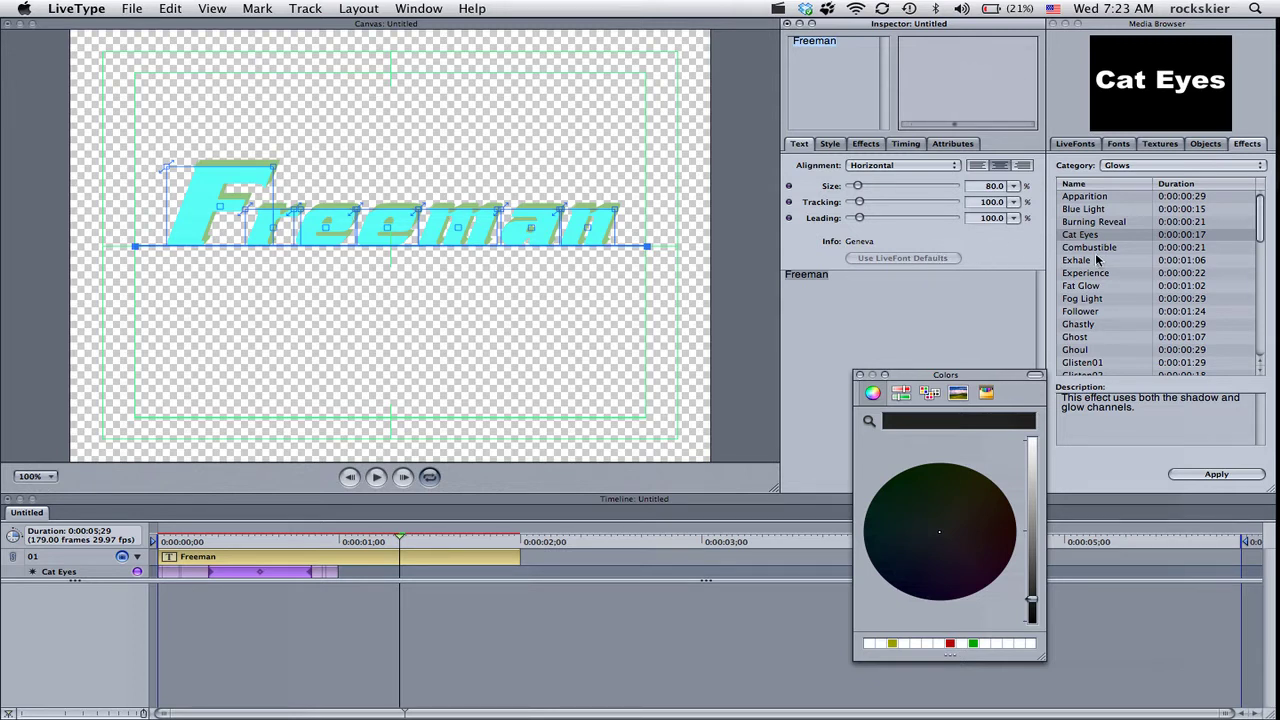
- Add the Eccentric Back (HD)25 texture as a background on new track 02
{"action": "left_click", "coordinate": [1158, 144]}
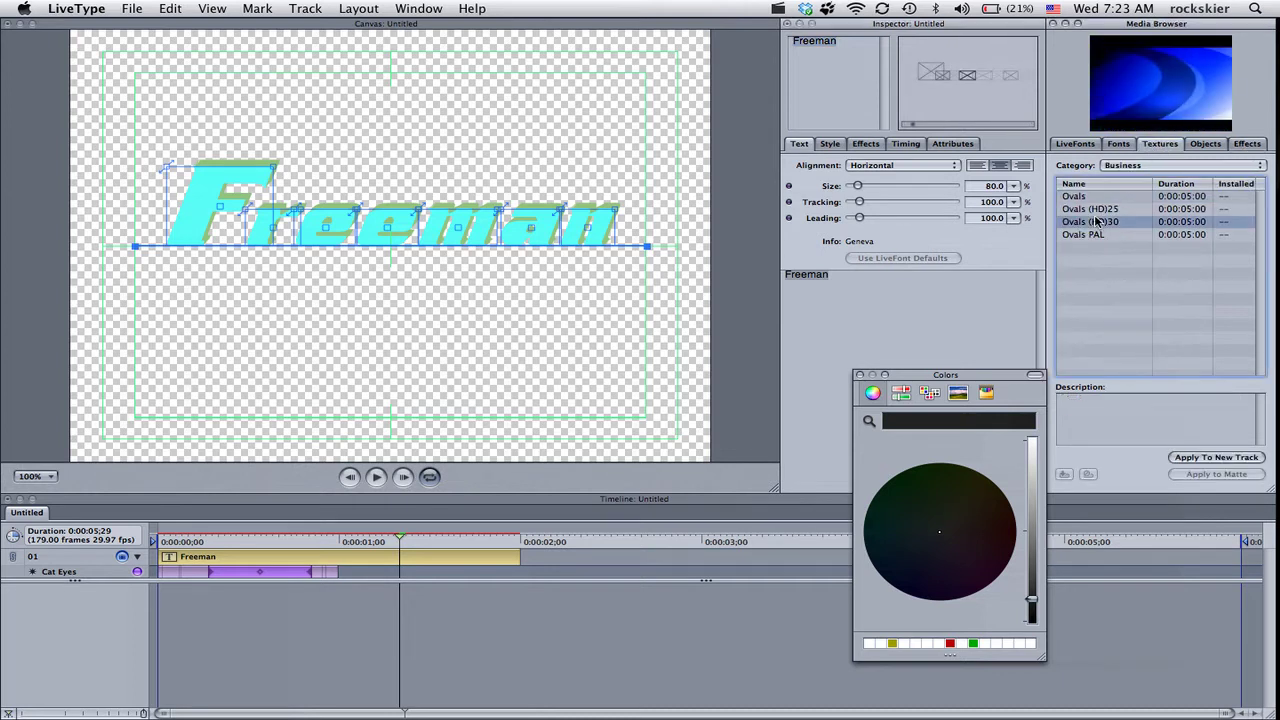
{"action": "left_click", "coordinate": [1098, 208]}
{"action": "left_click", "coordinate": [1122, 165]}
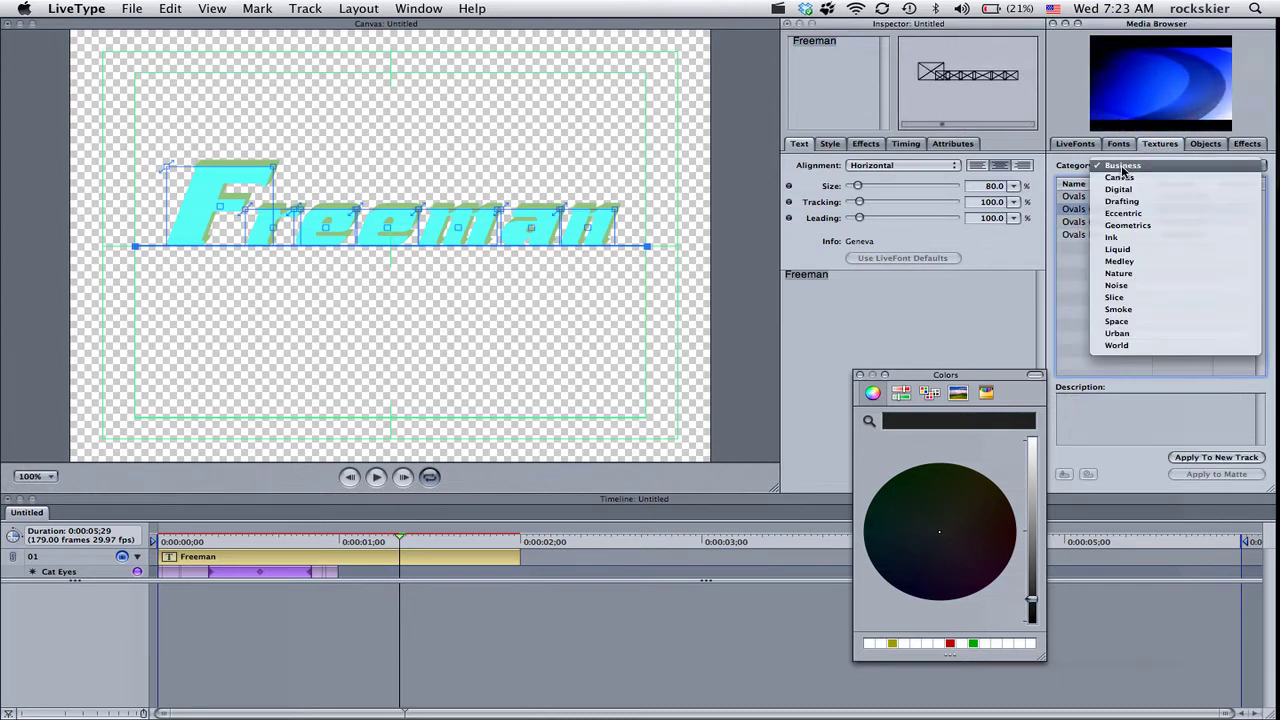
{"action": "left_click", "coordinate": [1127, 215]}
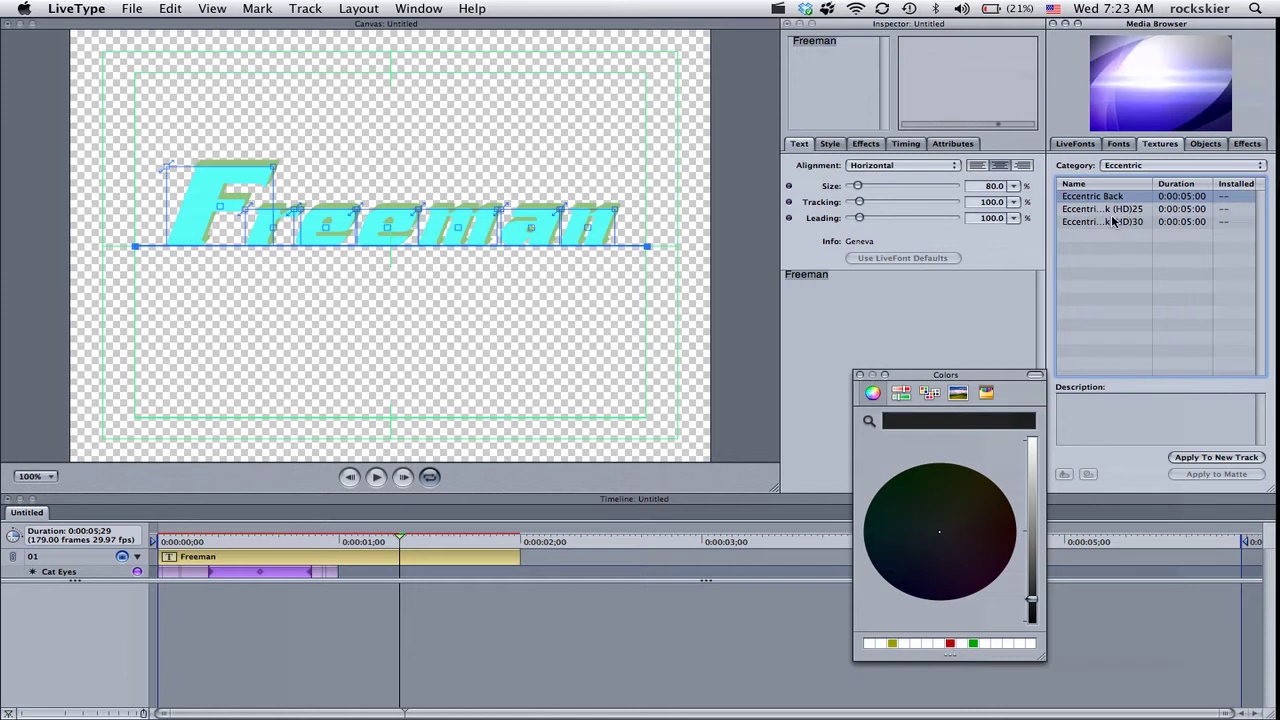
{"action": "left_click", "coordinate": [1106, 210]}
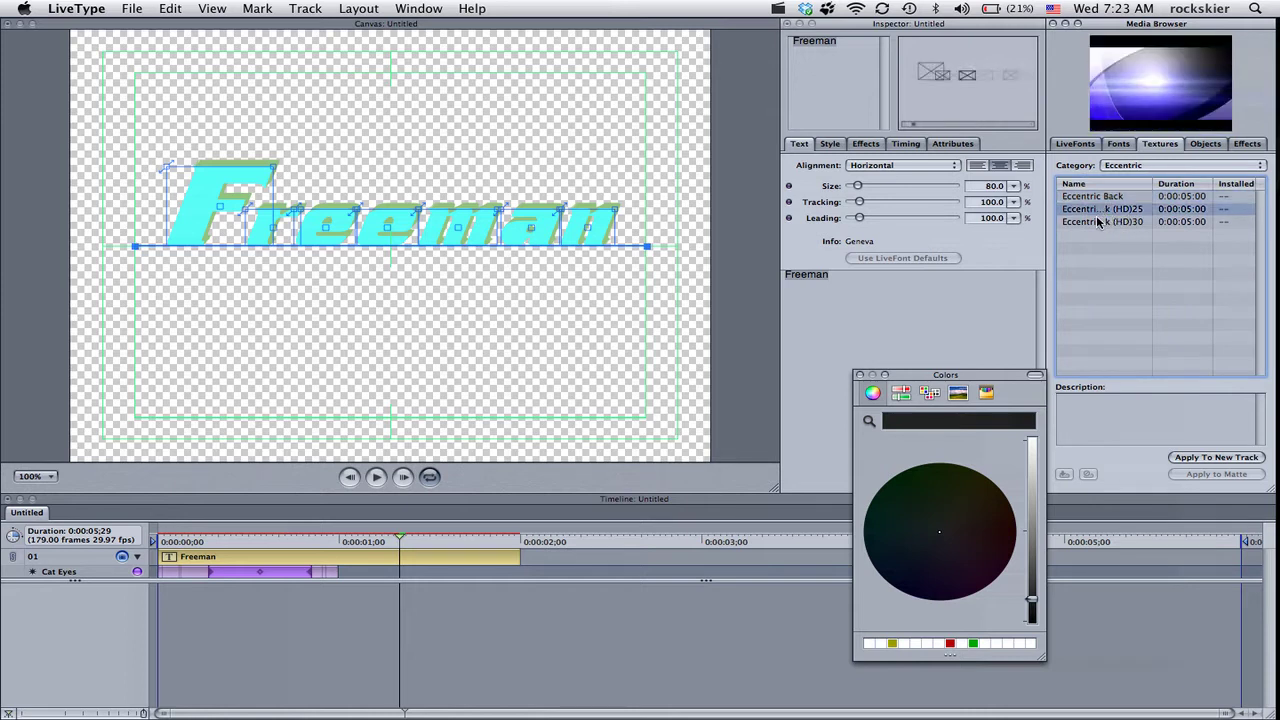
{"action": "left_click", "coordinate": [1100, 222]}
{"action": "left_click", "coordinate": [1097, 210]}
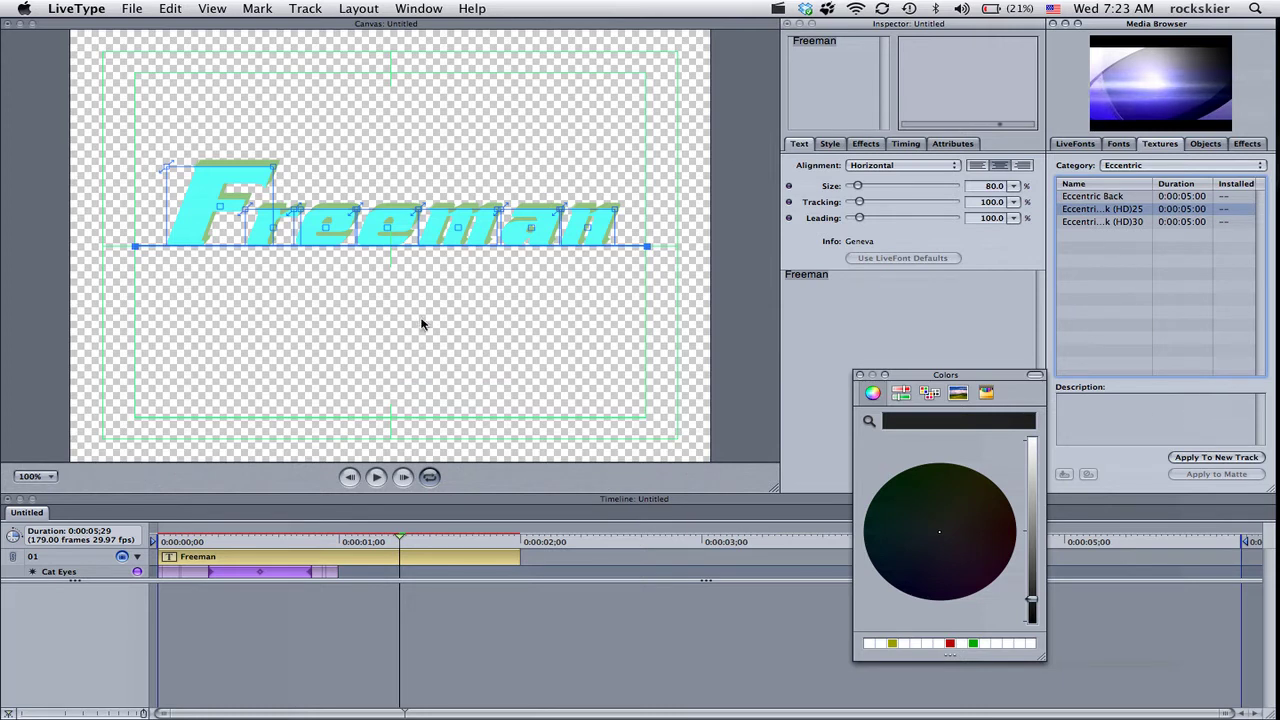
{"action": "left_click", "coordinate": [1208, 458]}
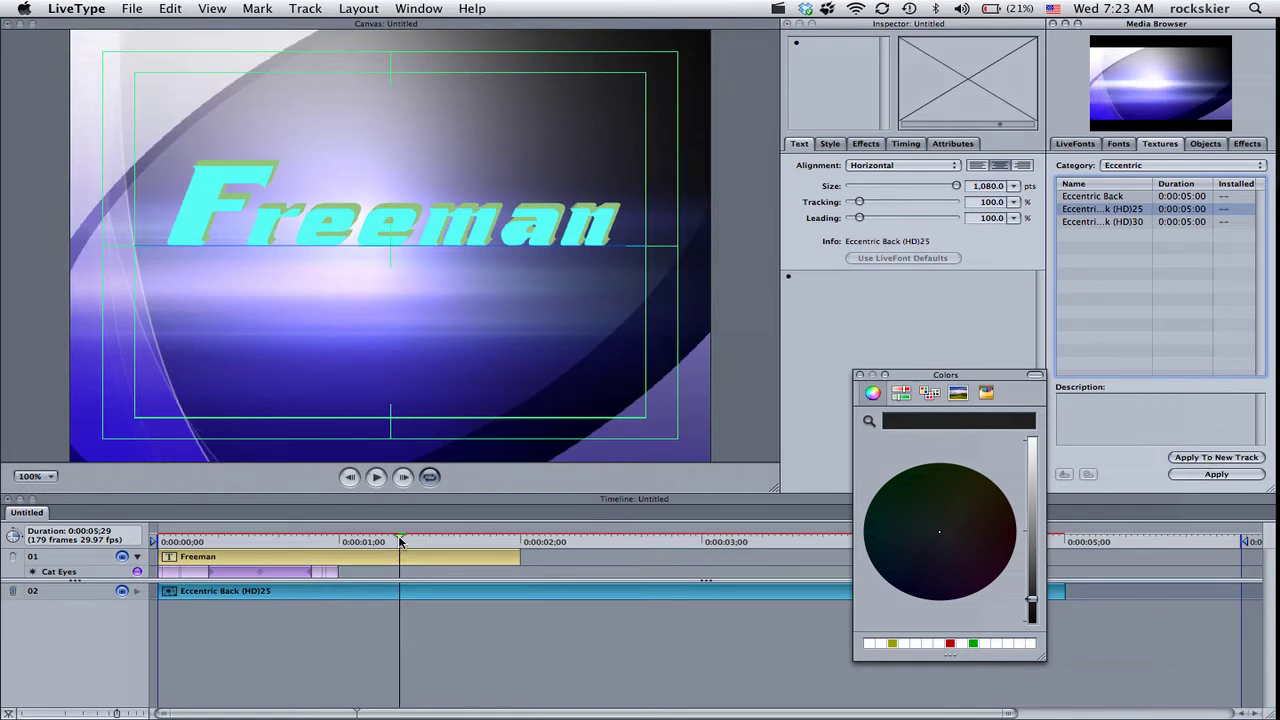
{"action": "left_click_drag", "start_coordinate": [400, 541], "coordinate": [472, 547]}
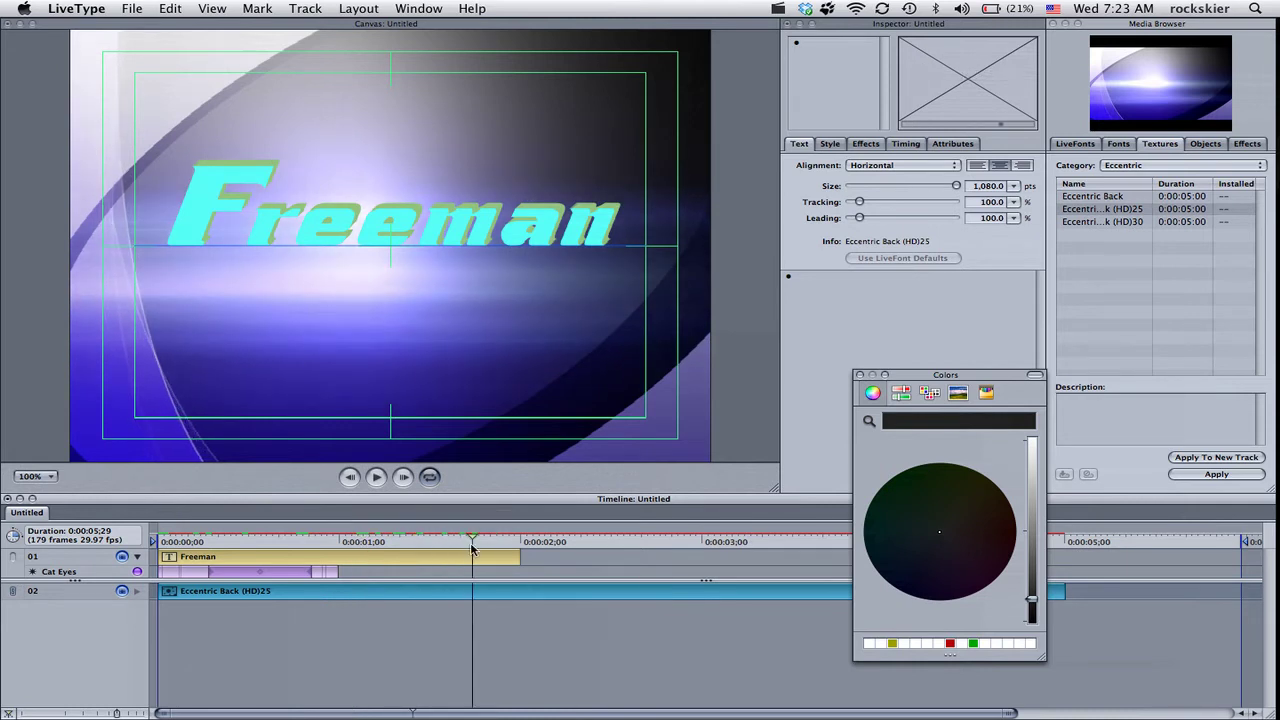
{"action": "left_click_drag", "start_coordinate": [890, 399], "coordinate": [1046, 227]}
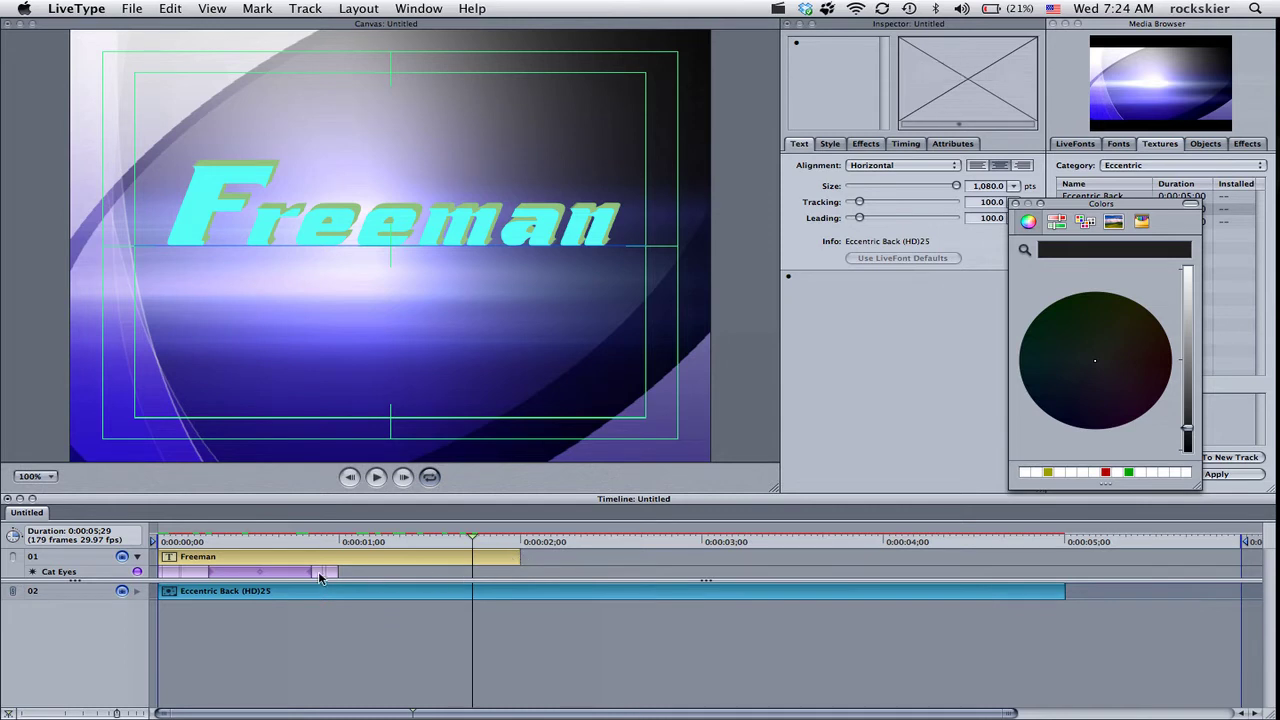
- Extend the Freeman clip to 0:00:05:00 to match the Eccentric Back background
{"action": "left_click_drag", "start_coordinate": [475, 541], "coordinate": [581, 541]}
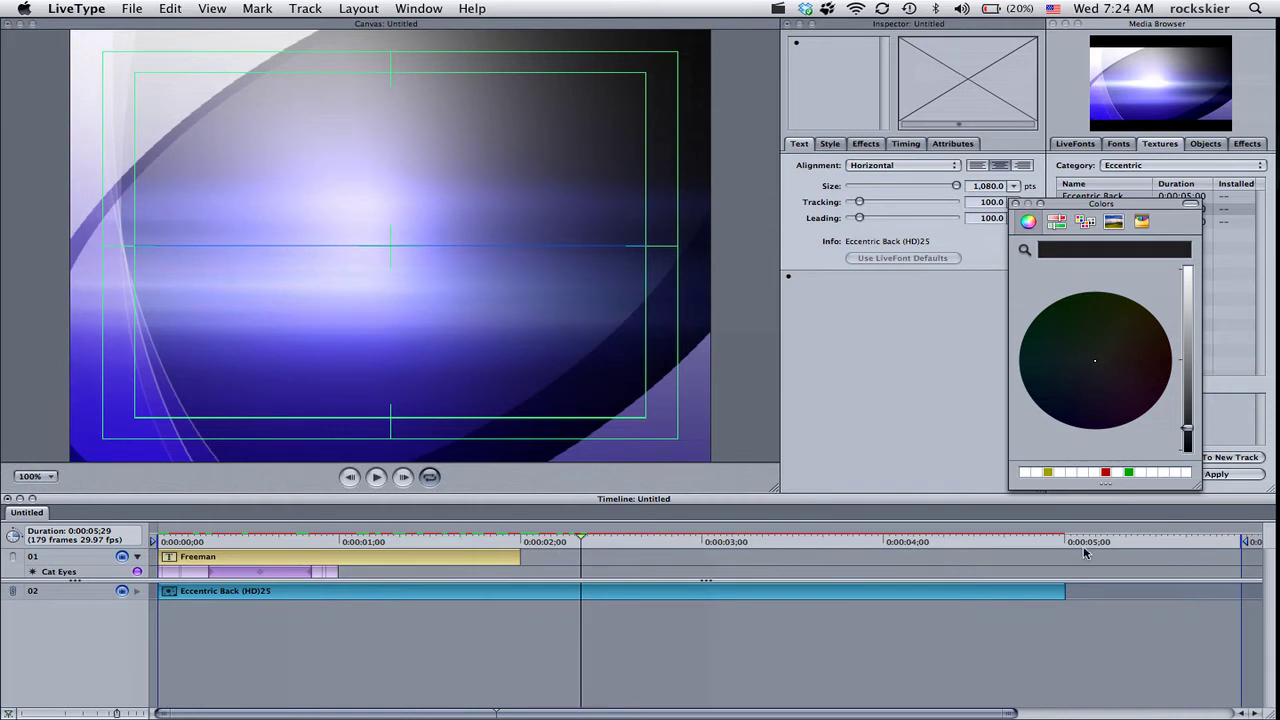
{"action": "left_click_drag", "start_coordinate": [581, 541], "coordinate": [617, 541]}
{"action": "left_click", "coordinate": [1034, 543]}
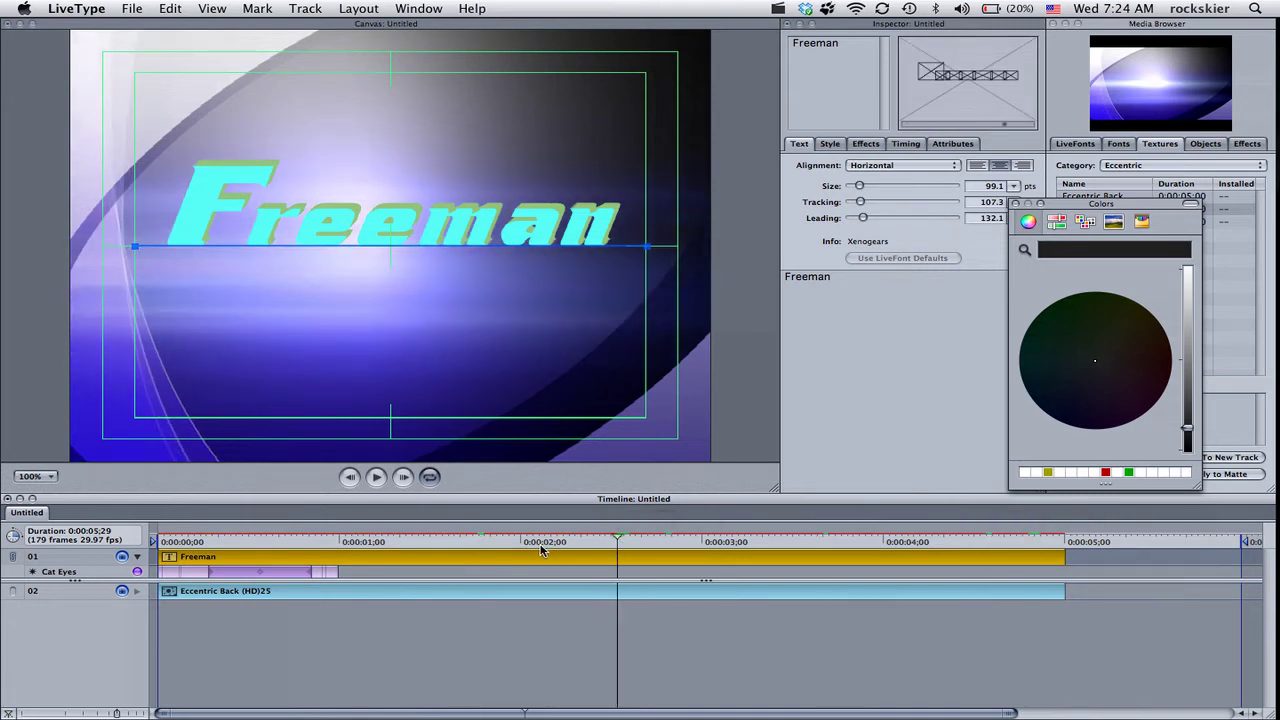
{"action": "left_click", "coordinate": [305, 9]}
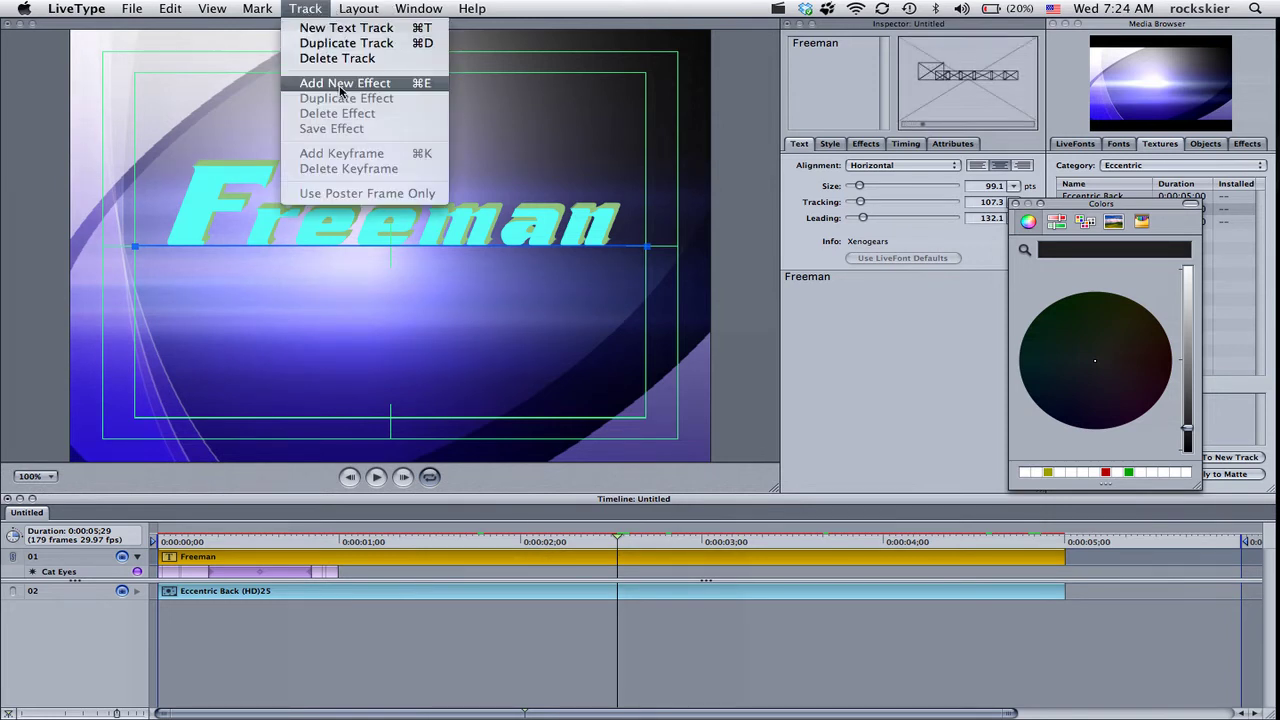
- Add a new text track containing the text '2010'
{"action": "left_click", "coordinate": [345, 36]}
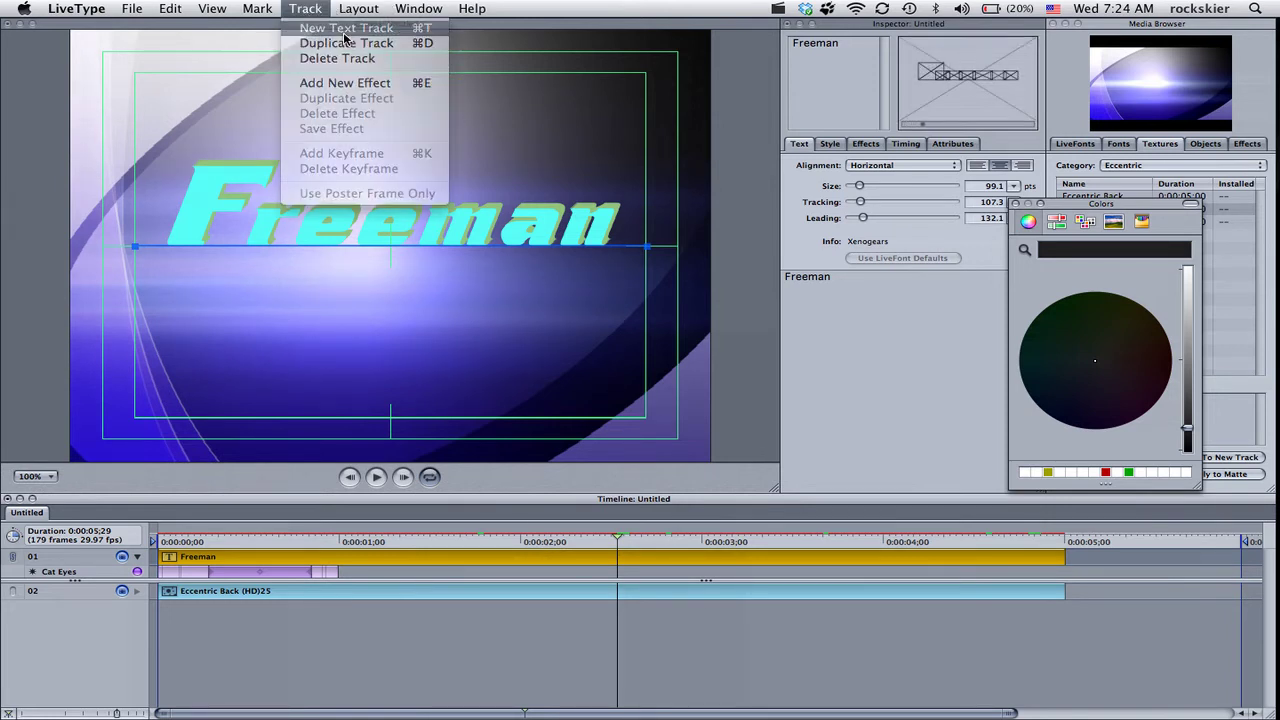
{"action": "left_click", "coordinate": [822, 42]}
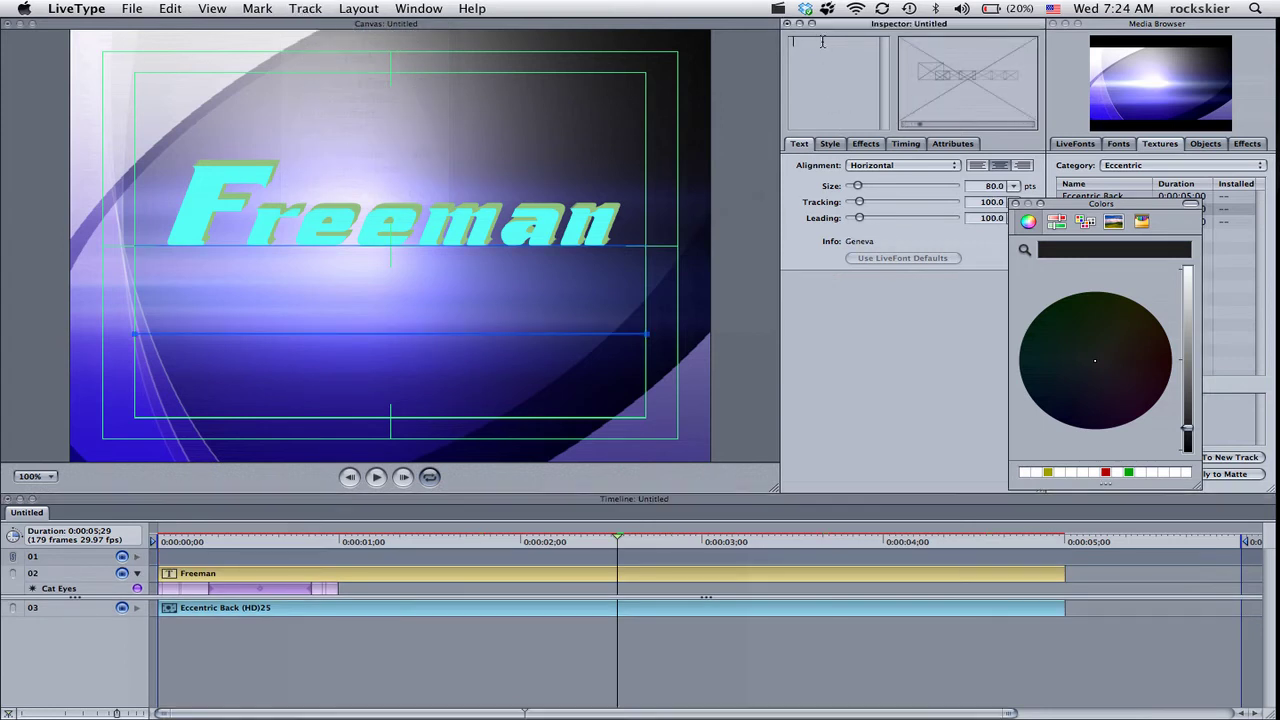
{"action": "type", "text": "2010"}
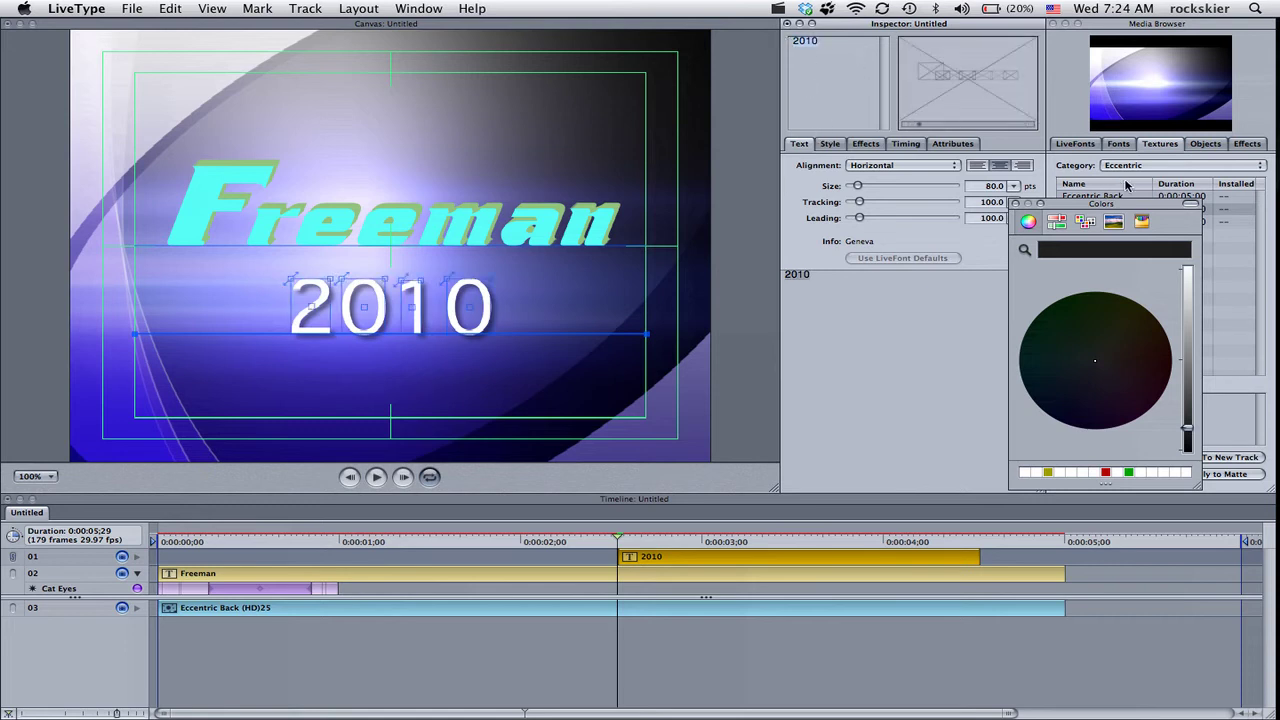
- Set the 2010 text in the Adventure font
{"action": "left_click", "coordinate": [1015, 204]}
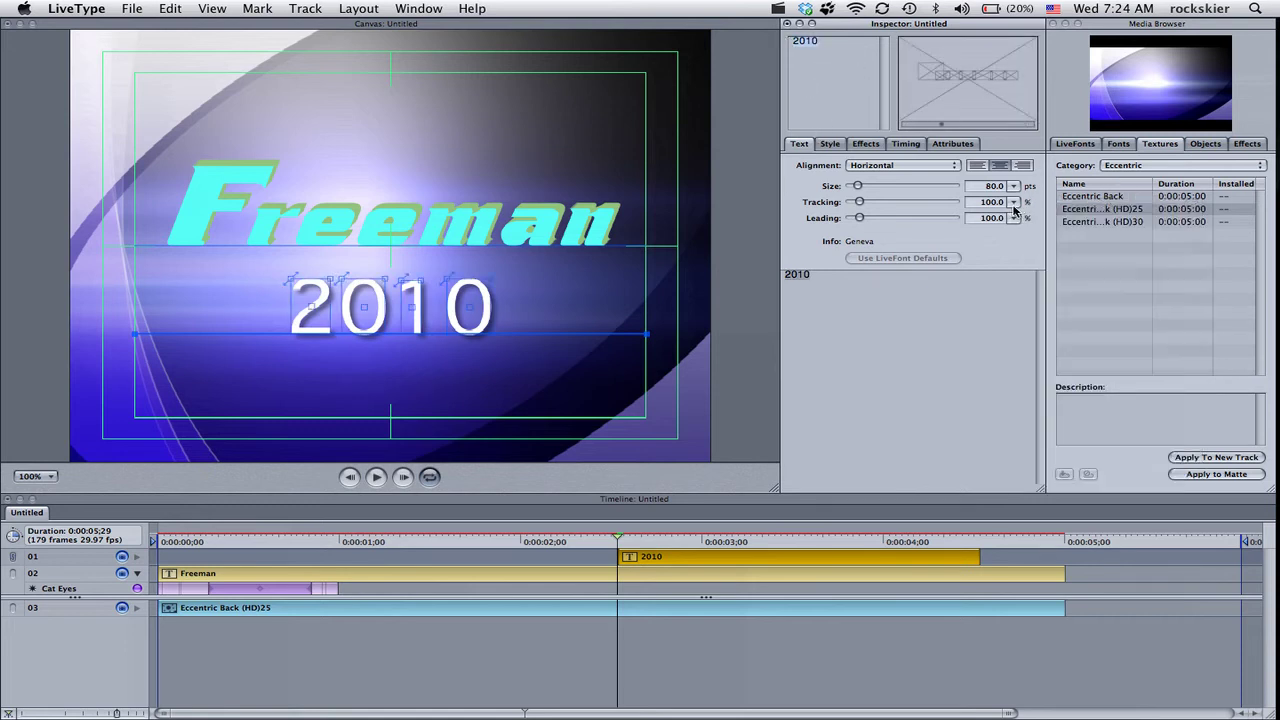
{"action": "left_click", "coordinate": [1119, 144]}
{"action": "left_click", "coordinate": [1083, 273]}
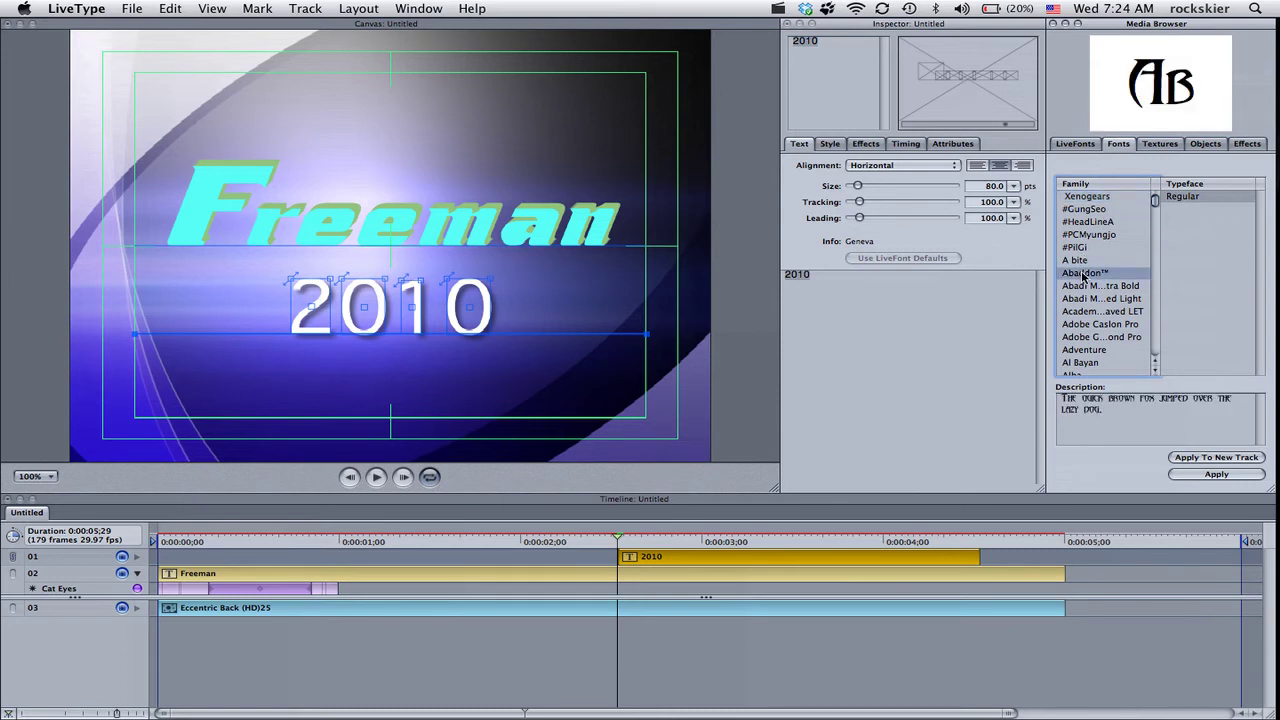
{"action": "left_click", "coordinate": [1214, 474]}
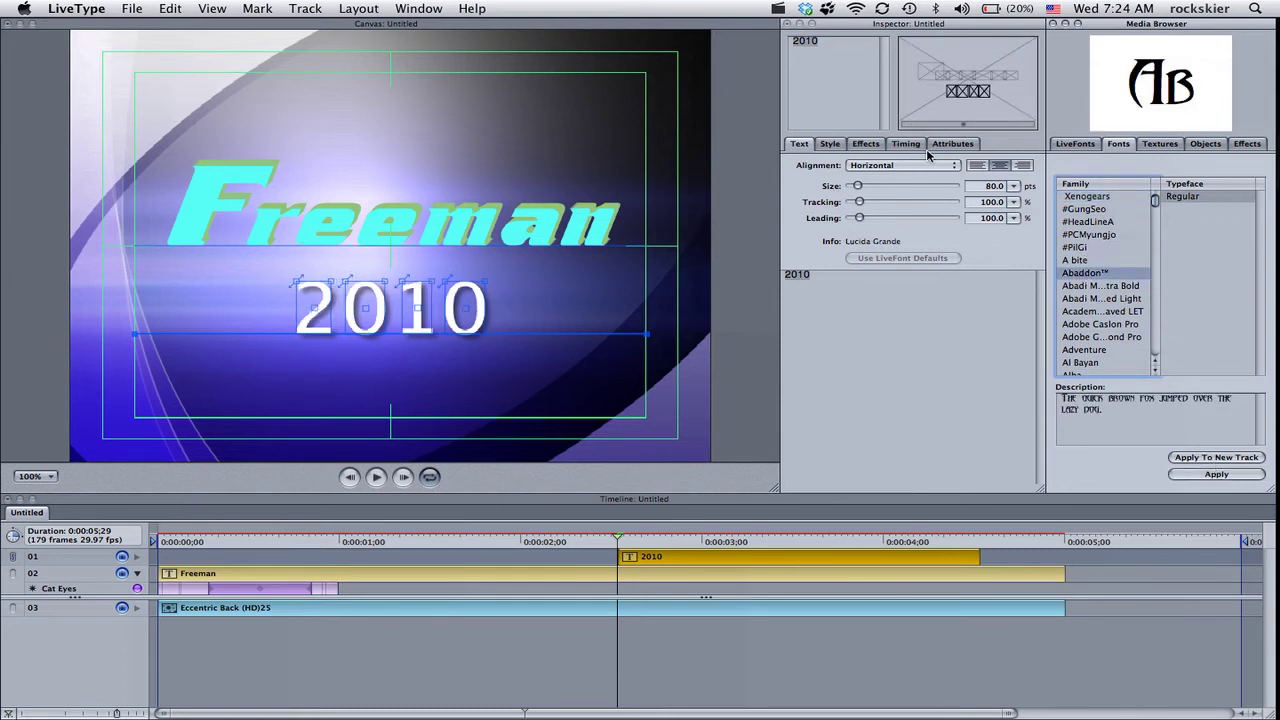
{"action": "left_click", "coordinate": [1097, 351]}
{"action": "left_click", "coordinate": [1228, 475]}
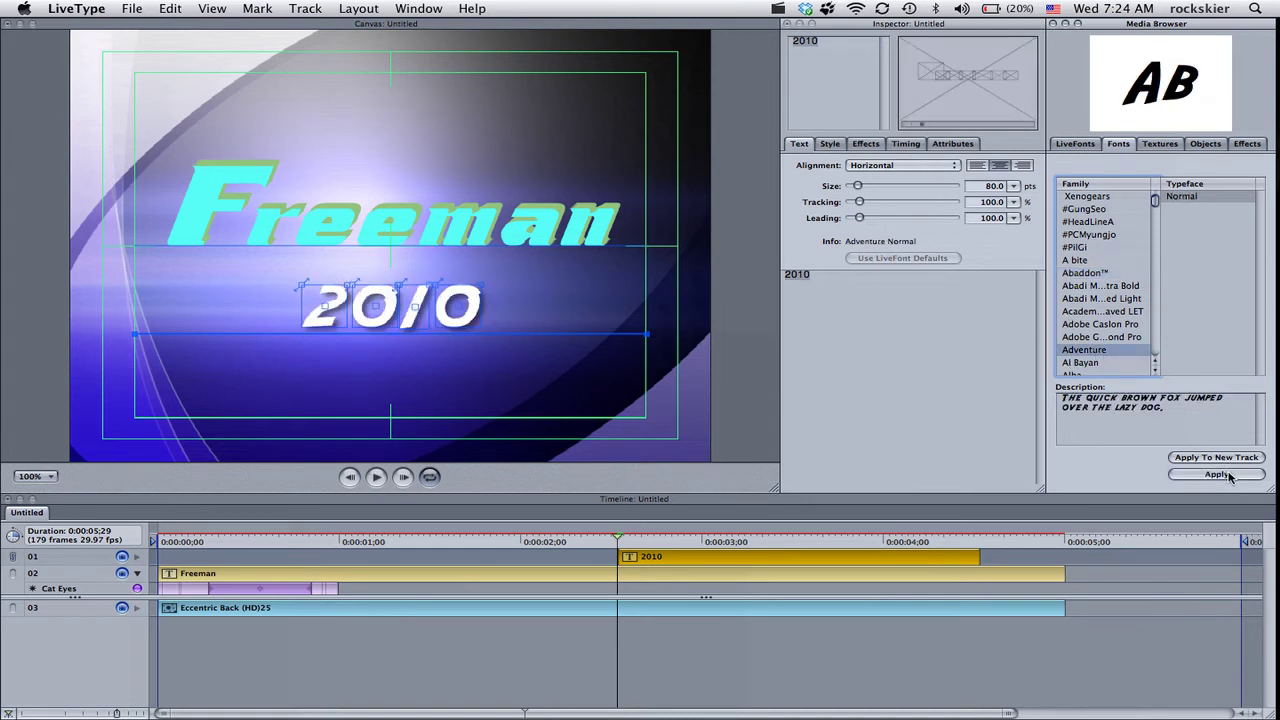
{"action": "left_click", "coordinate": [952, 144]}
- Colour the 2010 subtitle bright green
{"action": "left_click", "coordinate": [862, 336]}
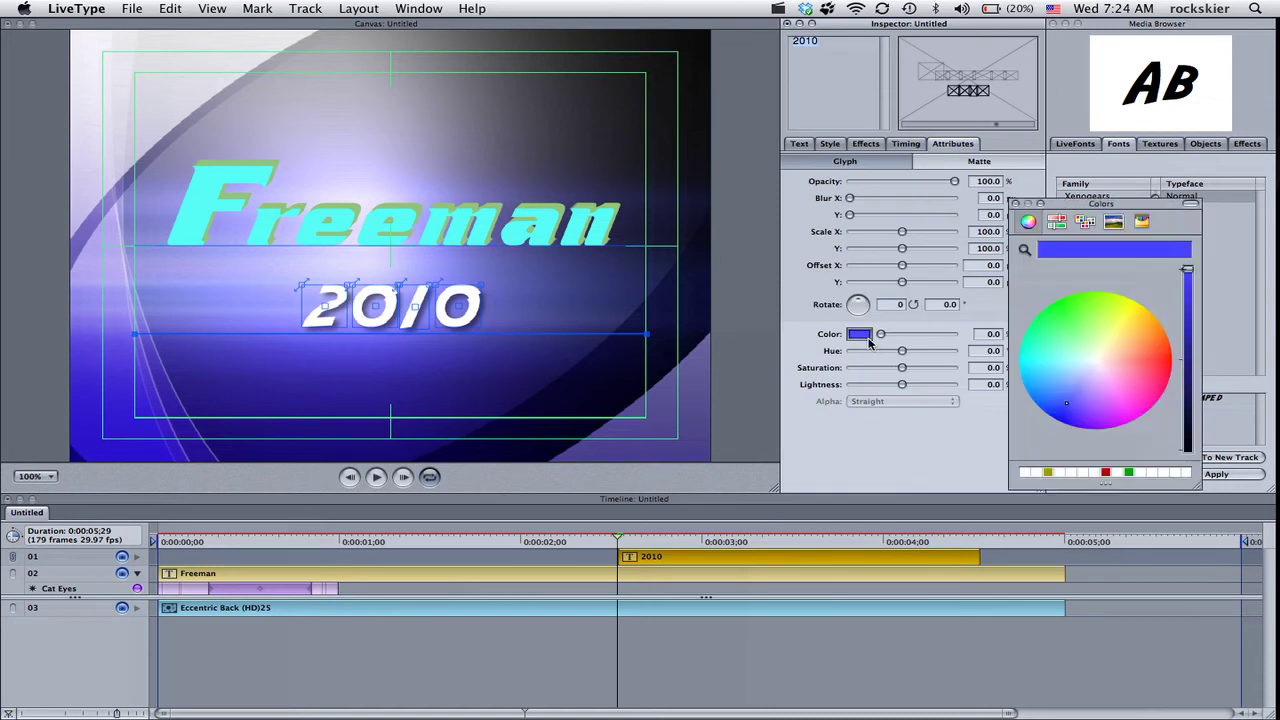
{"action": "left_click", "coordinate": [1106, 362]}
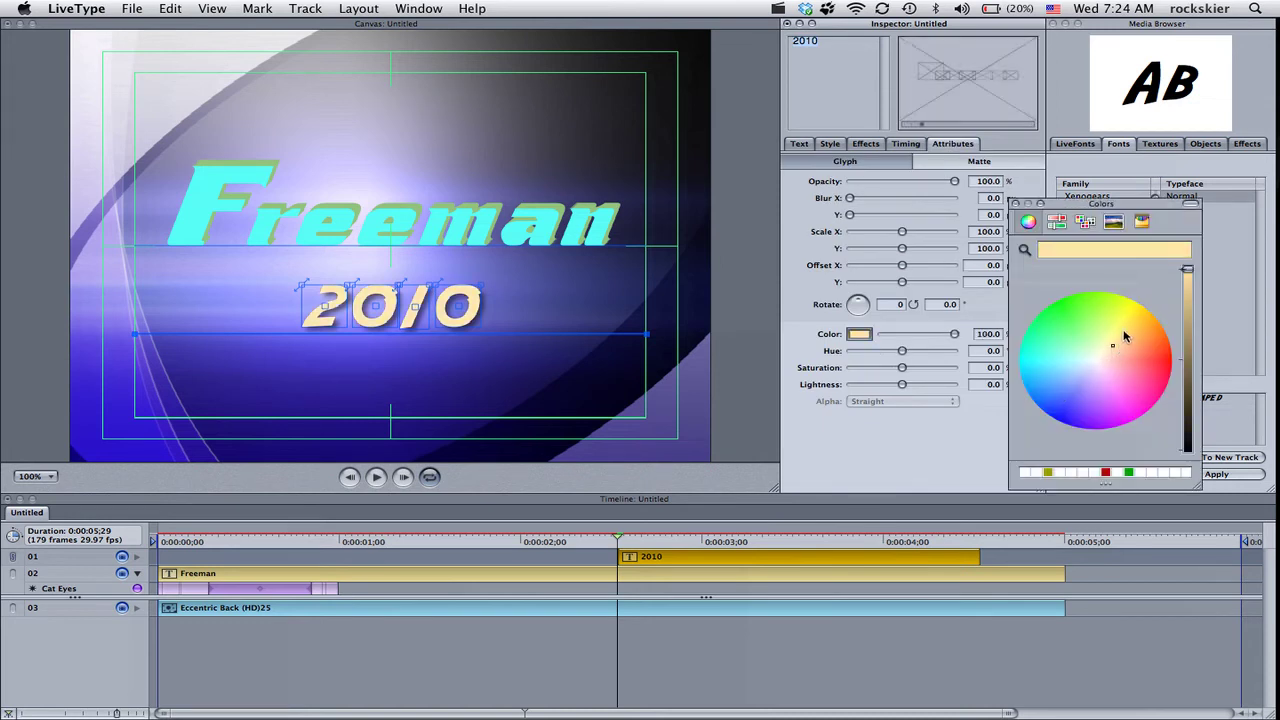
{"action": "left_click_drag", "start_coordinate": [1125, 333], "coordinate": [1098, 313]}
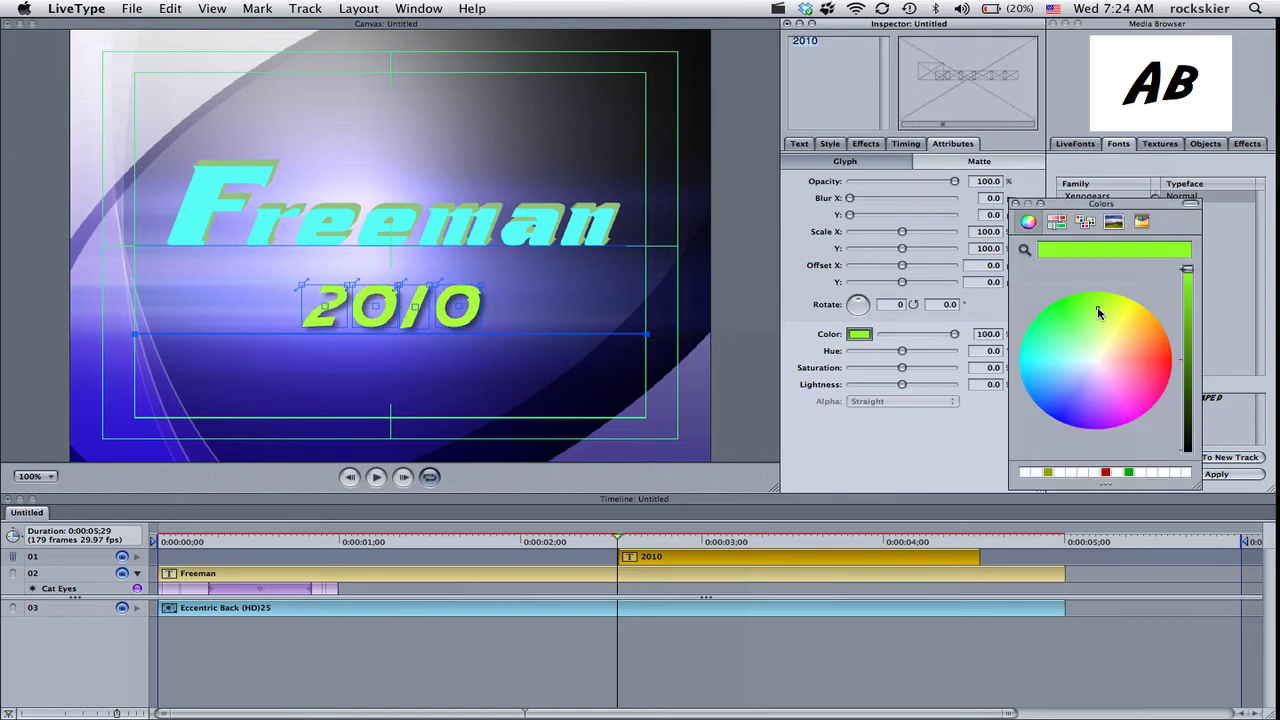
{"action": "left_click", "coordinate": [1016, 204]}
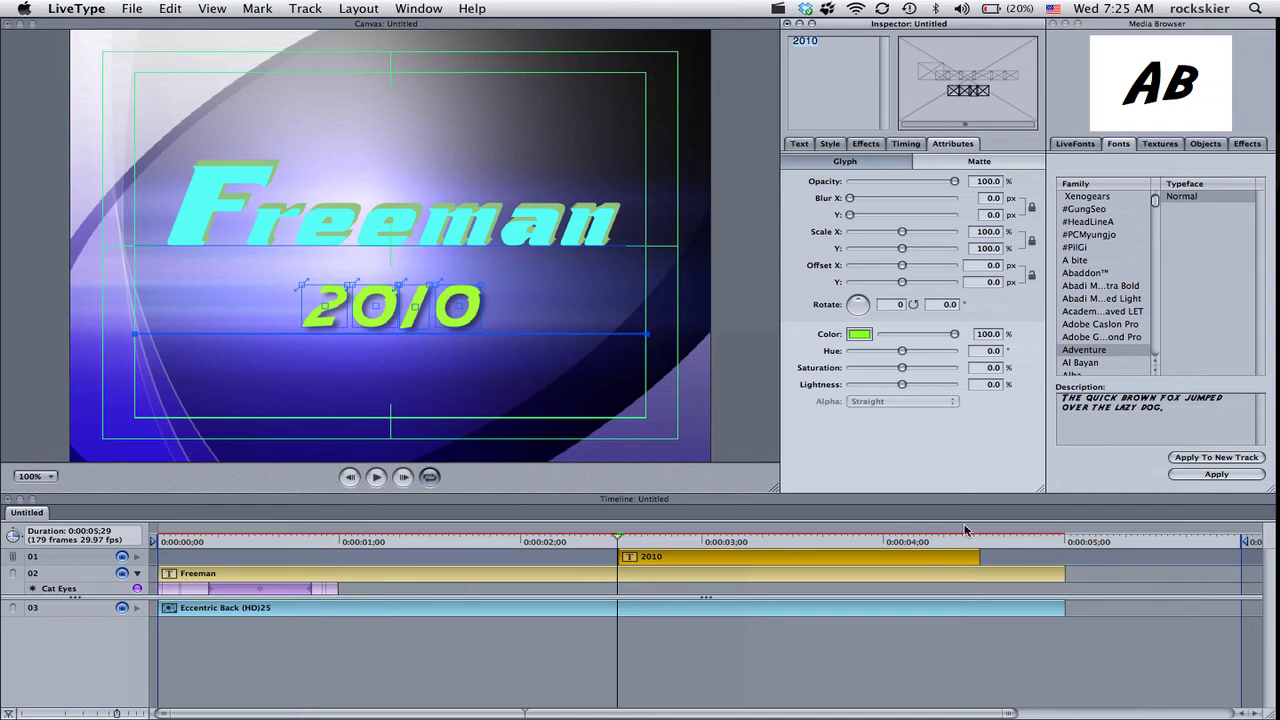
- Extend the 2010 clip to end at the five-second mark
{"action": "left_click", "coordinate": [977, 555]}
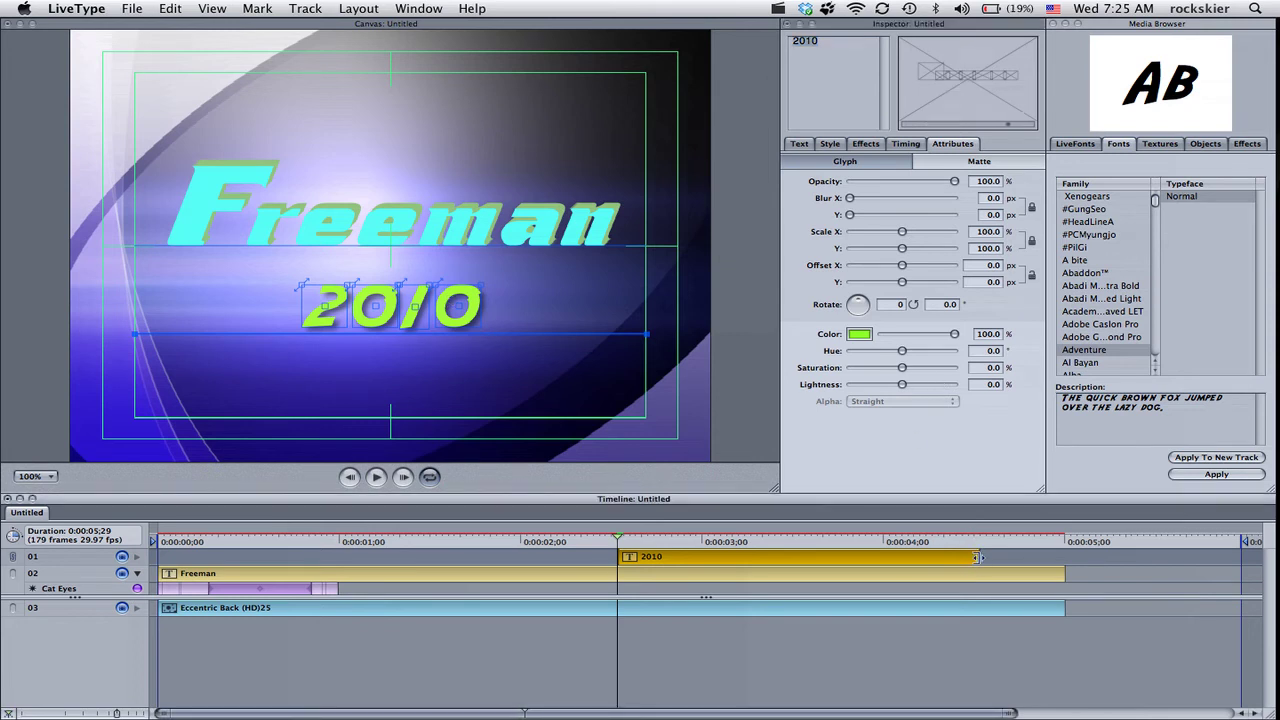
{"action": "left_click_drag", "start_coordinate": [977, 556], "coordinate": [1061, 562]}
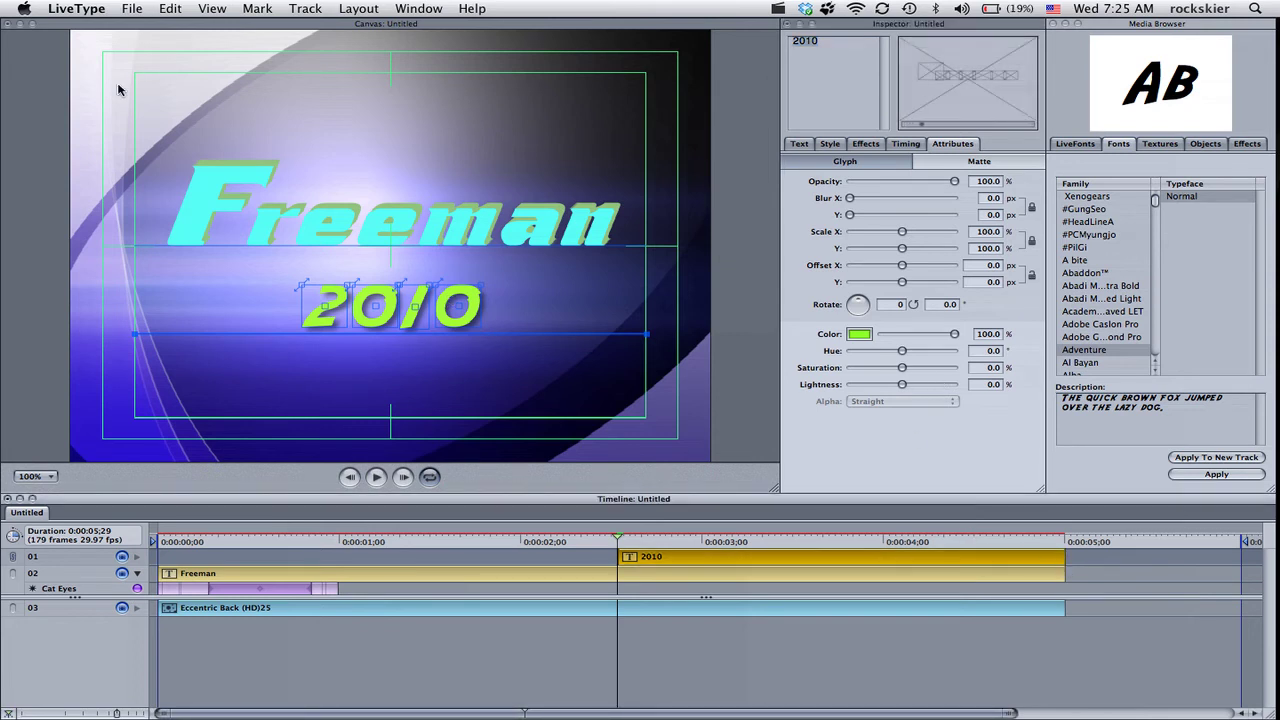
{"action": "left_click", "coordinate": [127, 10]}
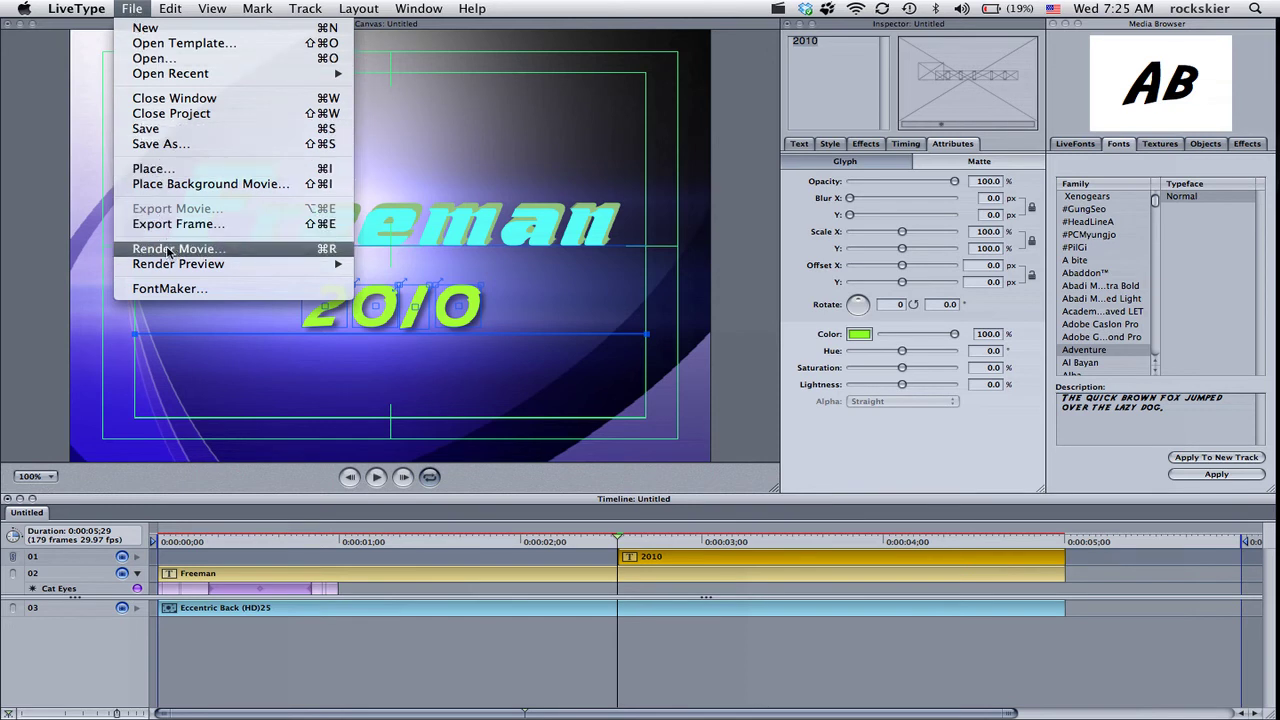
- Render the project to a movie named 'freeman' with Render Background enabled
{"action": "left_click", "coordinate": [197, 256]}
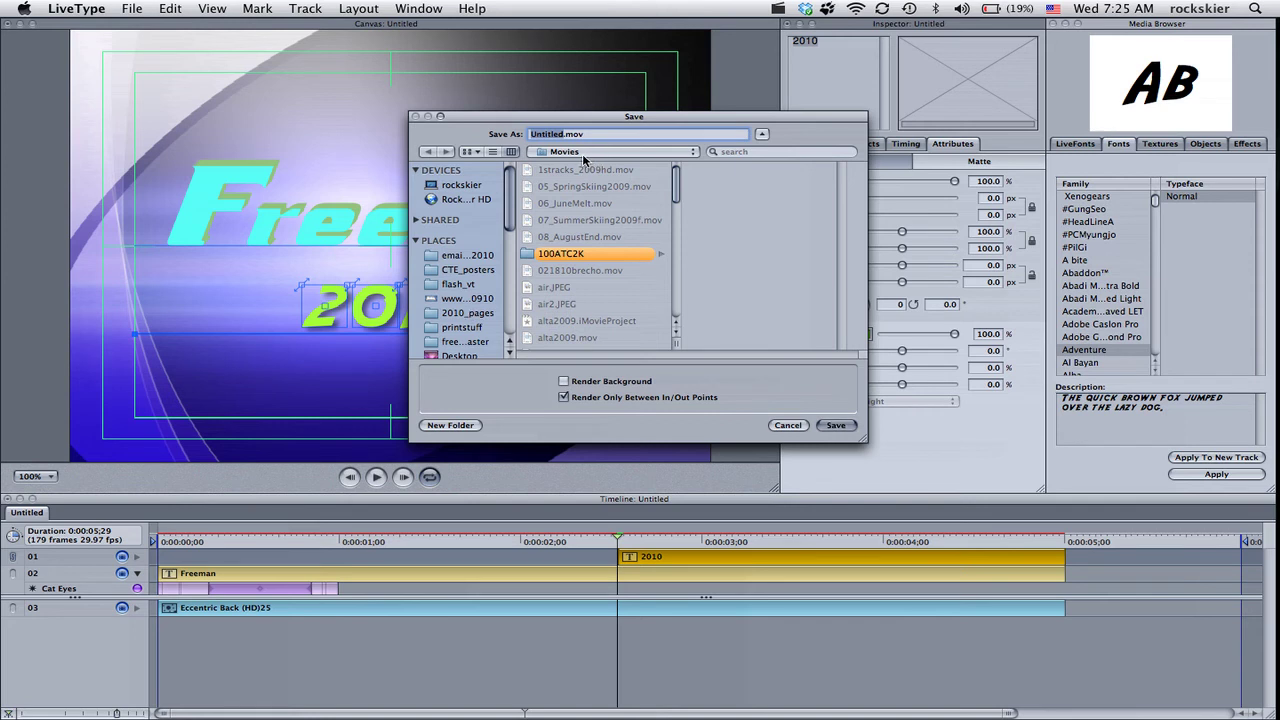
{"action": "type", "text": "freeman"}
{"action": "left_click", "coordinate": [563, 384]}
{"action": "left_click", "coordinate": [835, 426]}
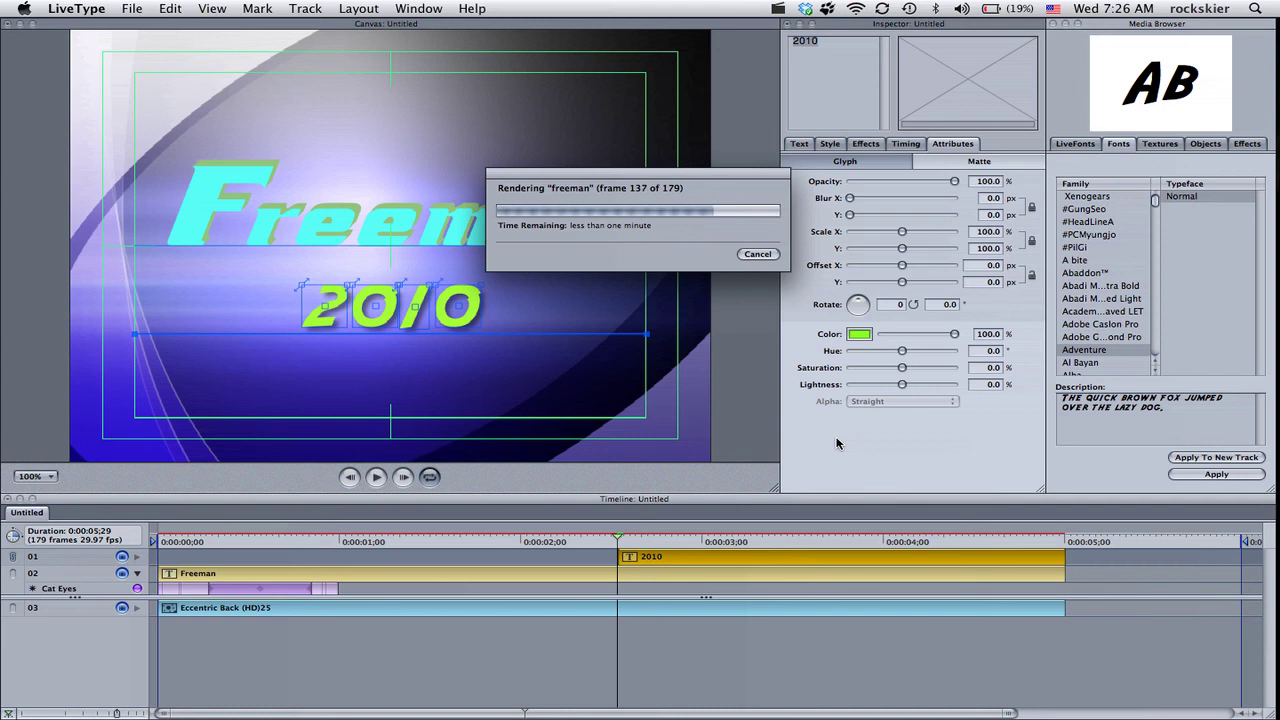
- Play the rendered freeman.mov in its player window
{"action": "left_click", "coordinate": [774, 256]}
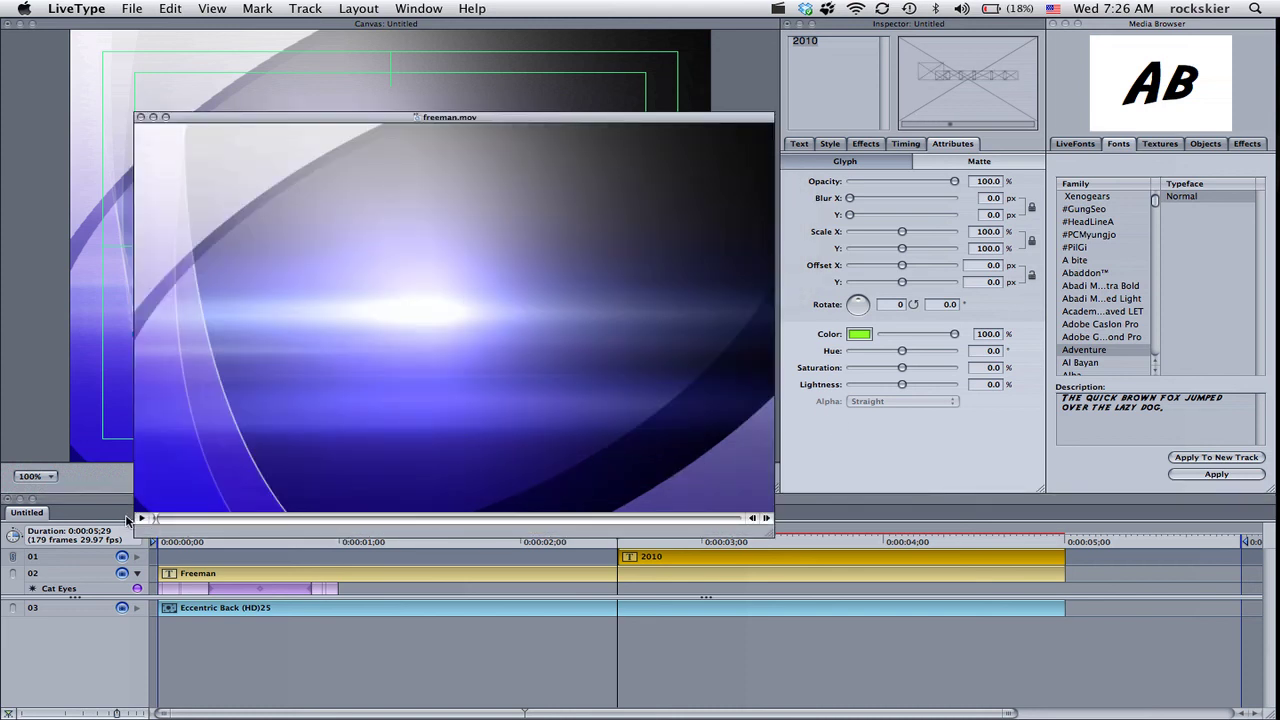
{"action": "left_click", "coordinate": [141, 519]}
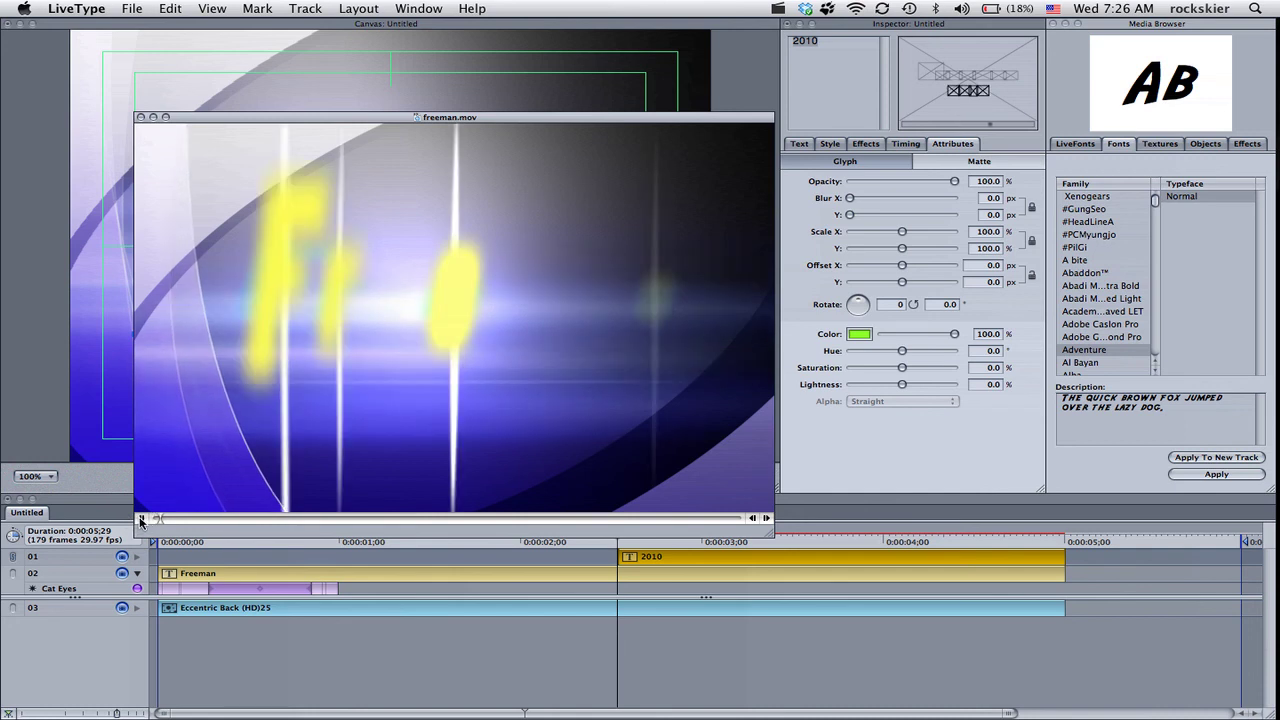